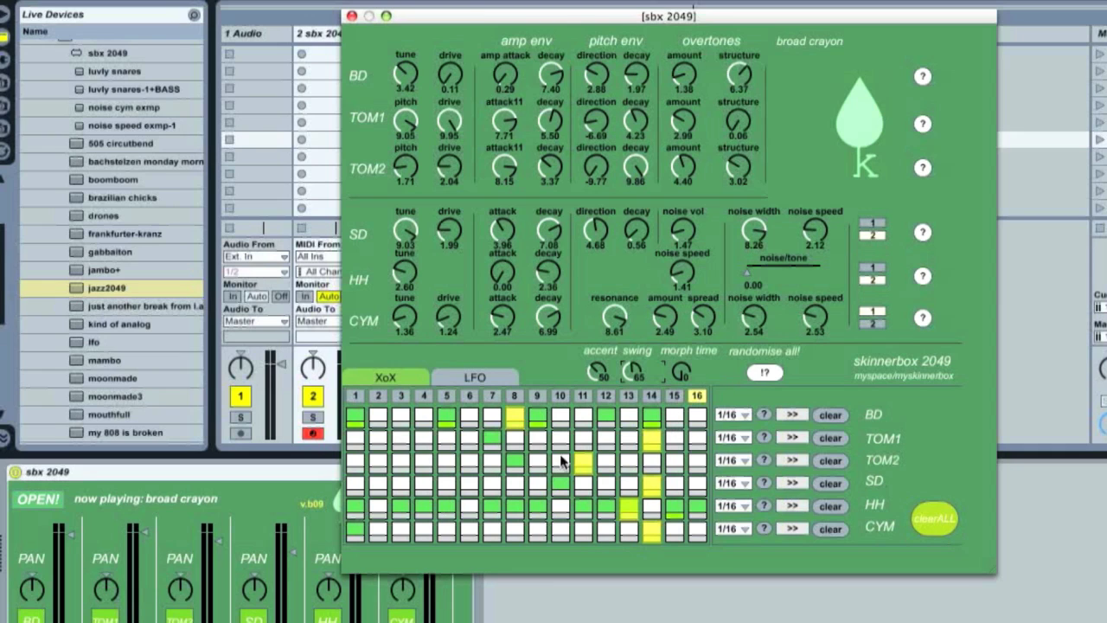
left_click(467, 377)
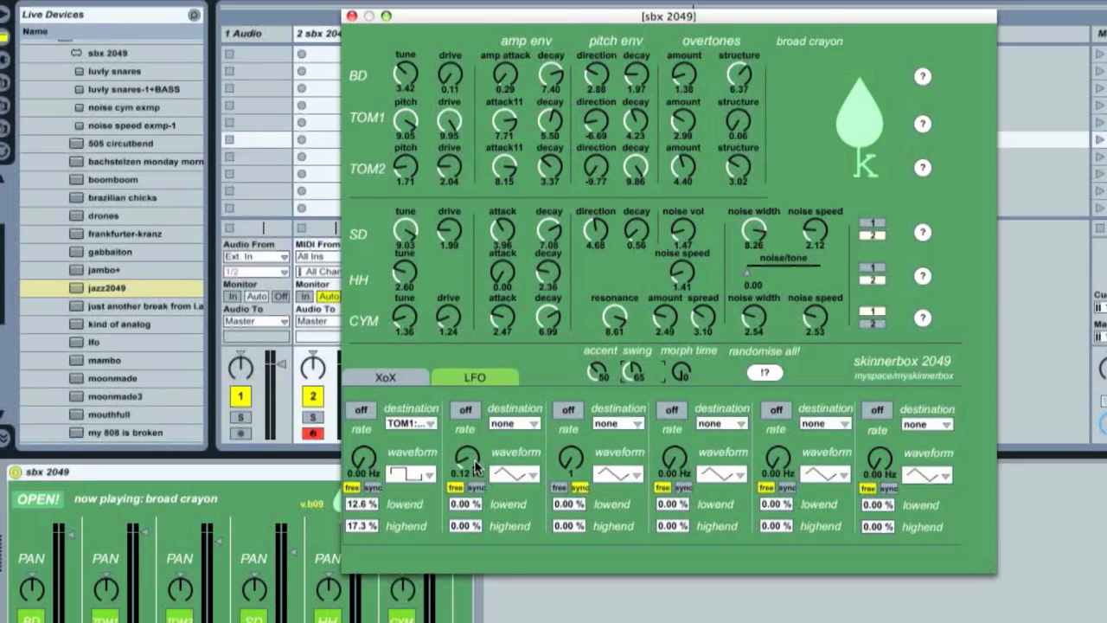
left_click(410, 377)
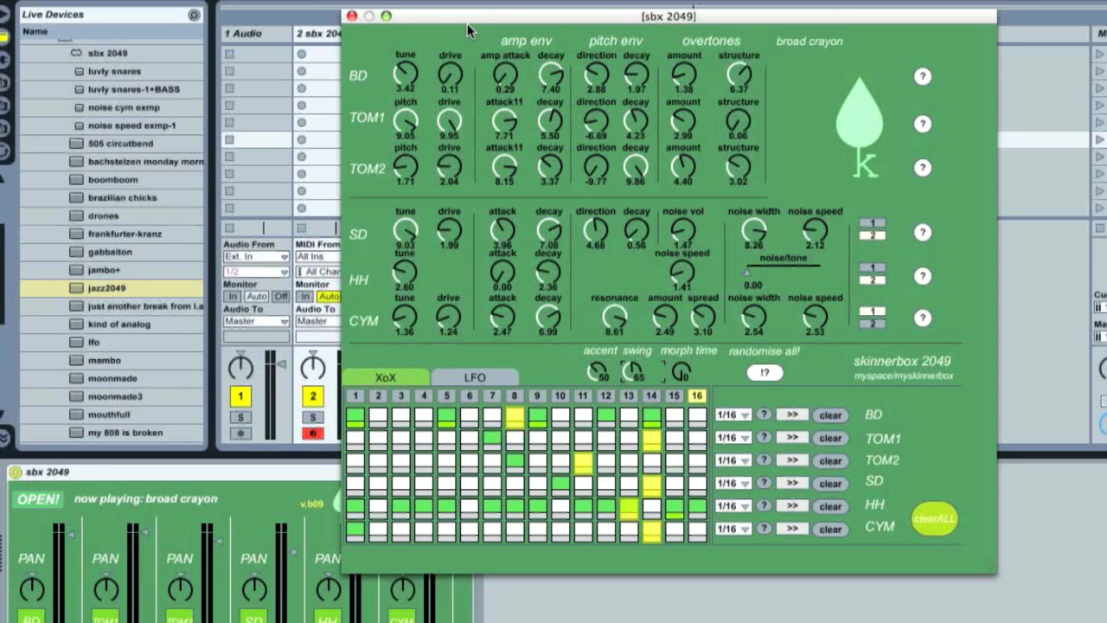
left_click_drag(481, 15, 483, 28)
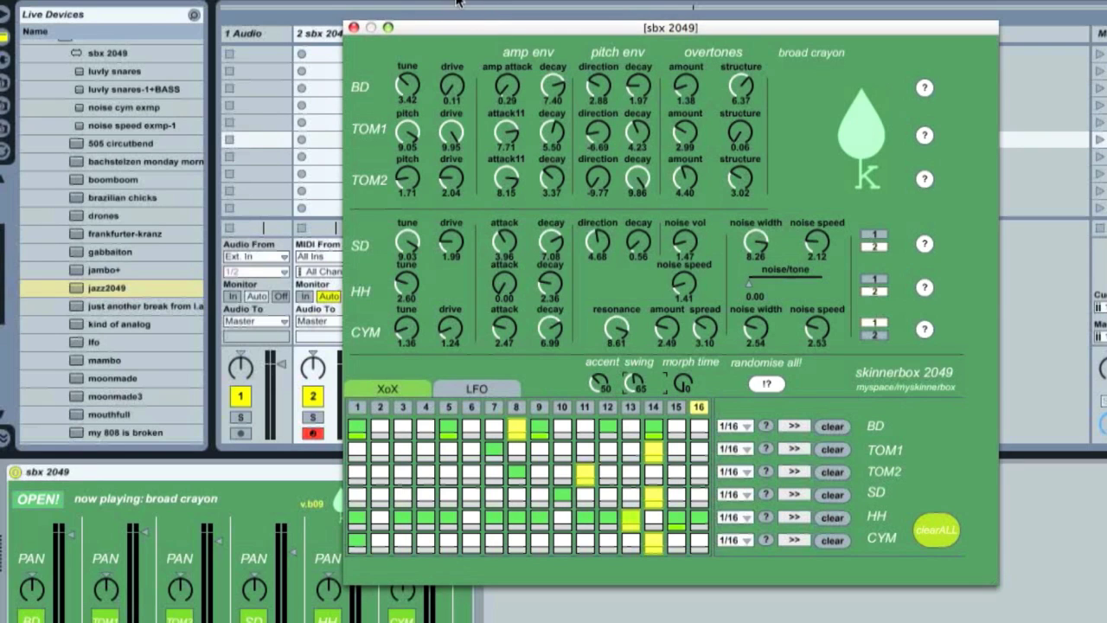
- Select the sbx 2049 track and set the sequencer loop end at step 4
left_click(279, 168)
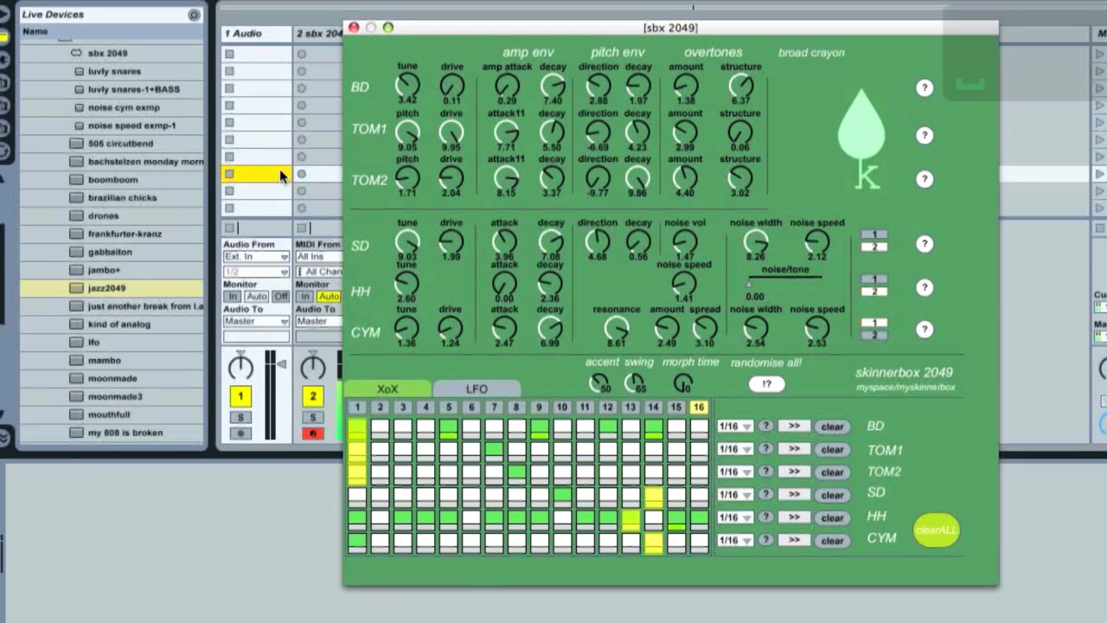
left_click(322, 32)
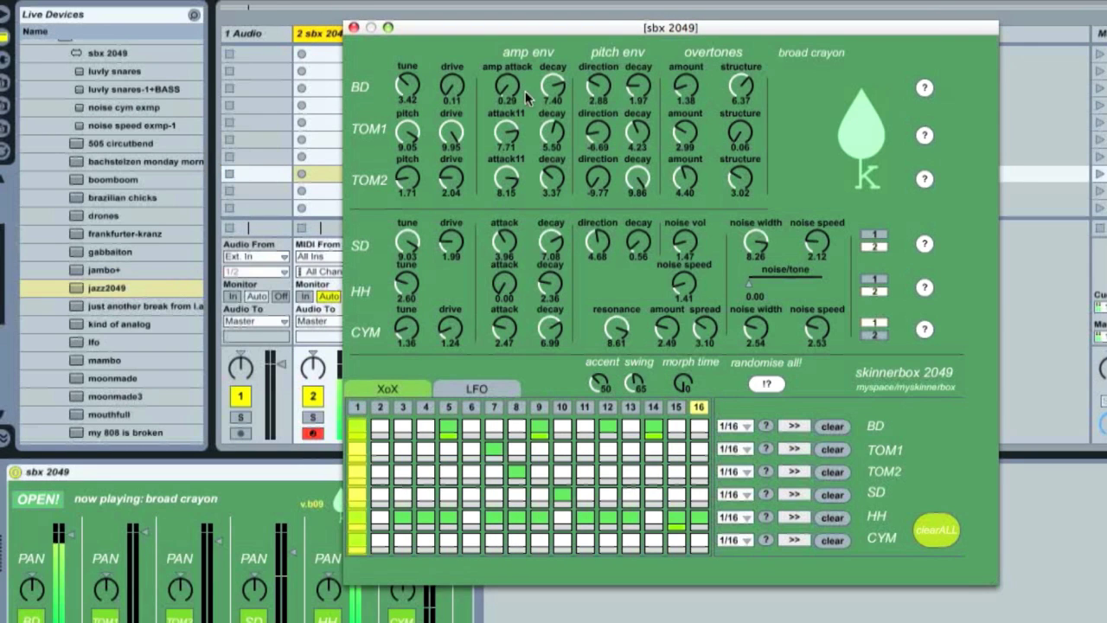
left_click_drag(536, 28, 499, 25)
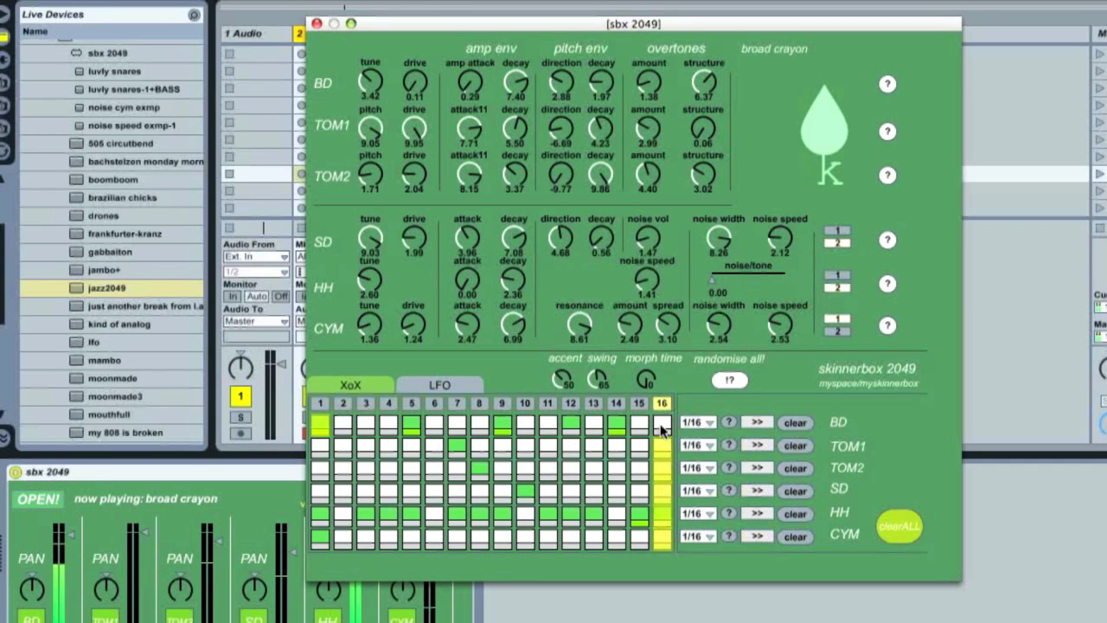
left_click(386, 402)
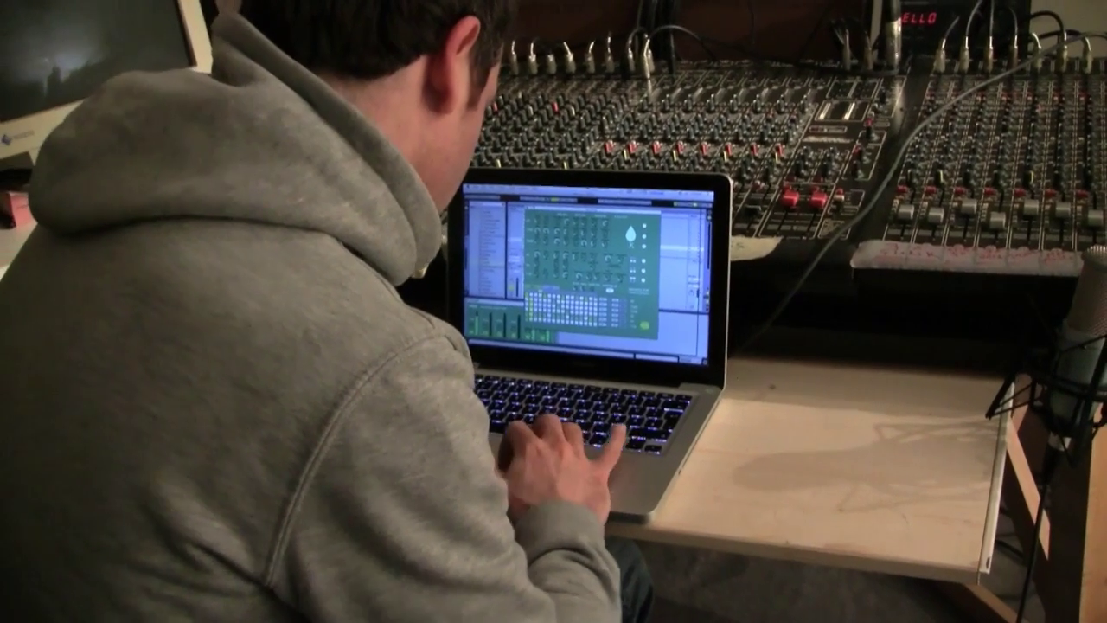
- Restore the 16-step loop and set step rates: BD 1/4, TOM1 1/24, HH 1/12
left_click(661, 402)
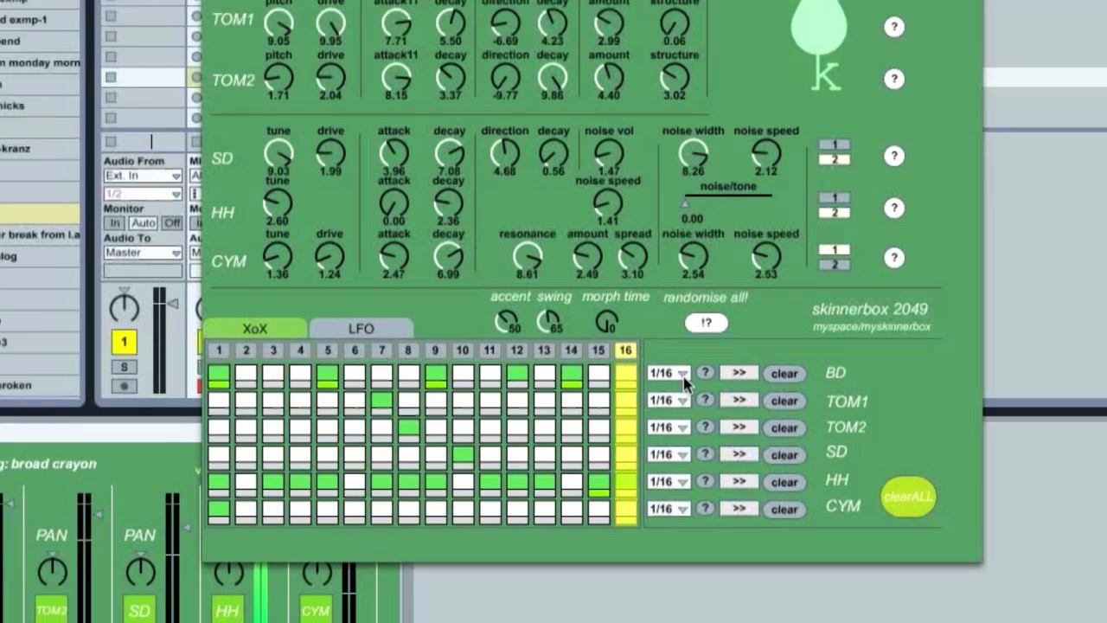
left_click(710, 425)
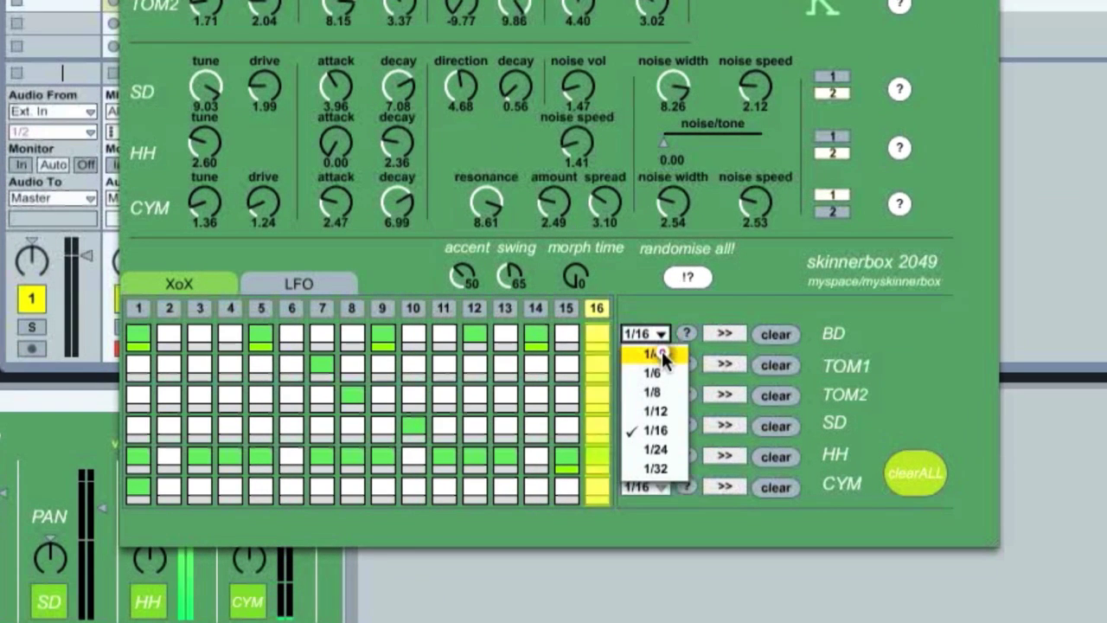
left_click(661, 354)
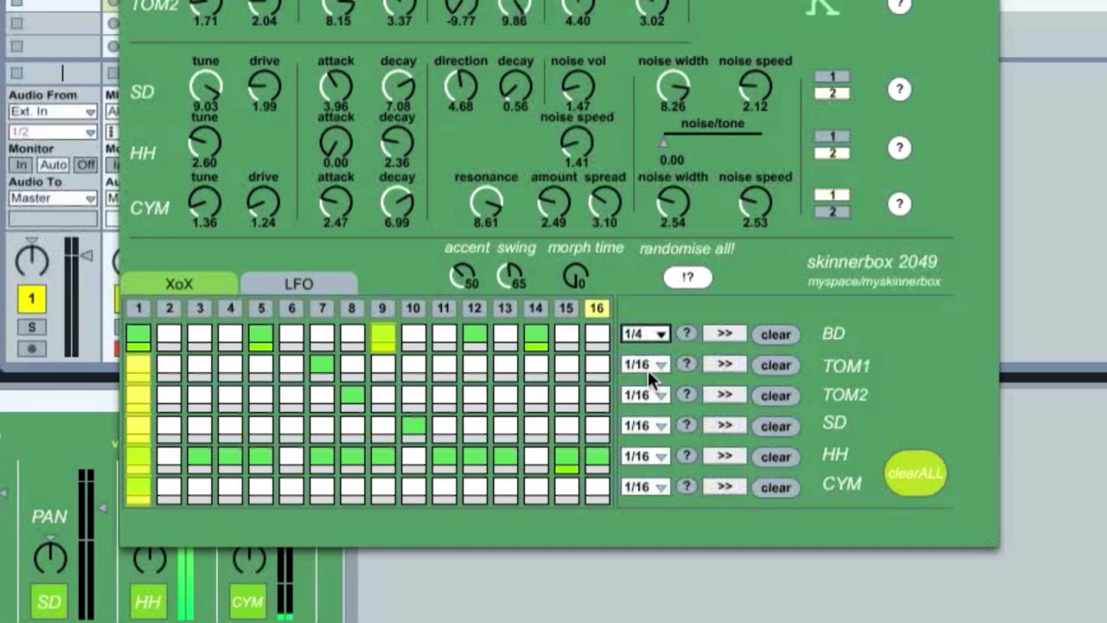
left_click(650, 364)
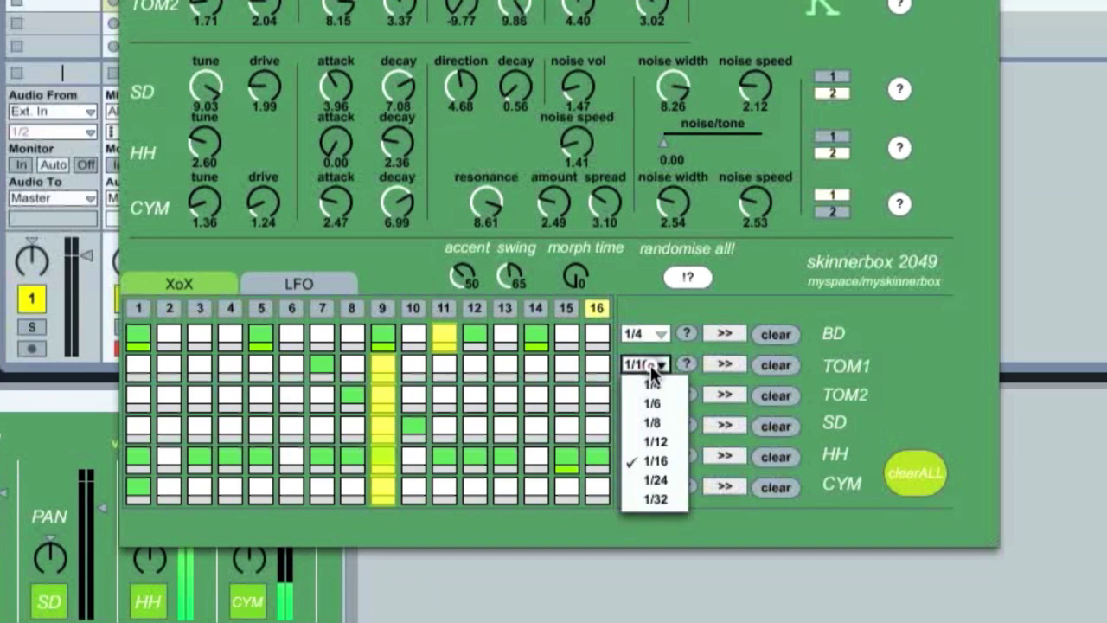
left_click(657, 484)
left_click(651, 456)
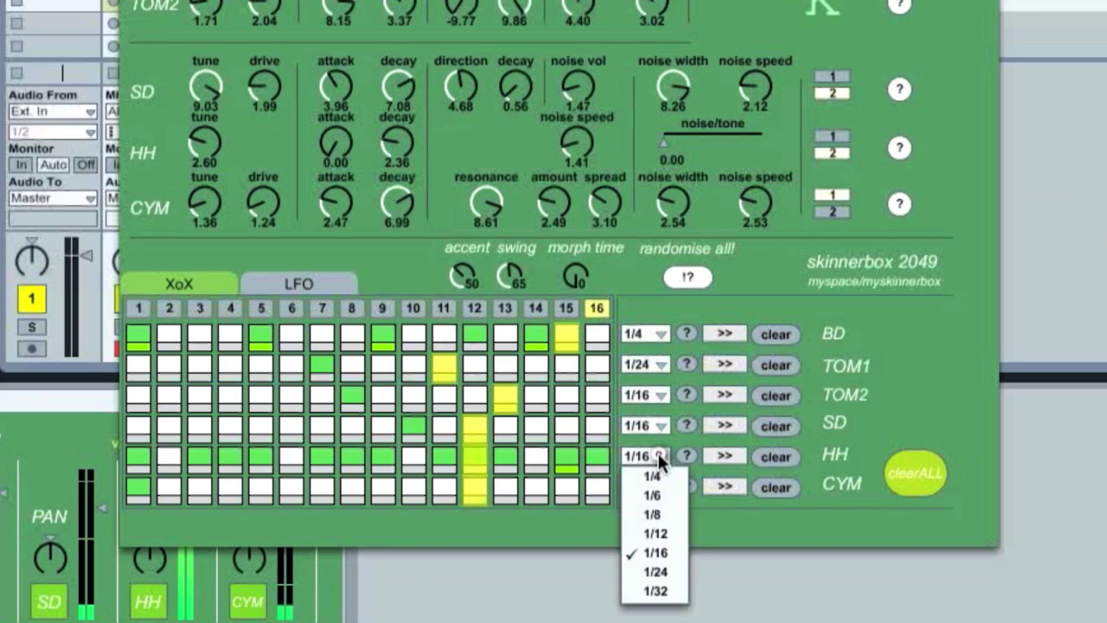
left_click(659, 533)
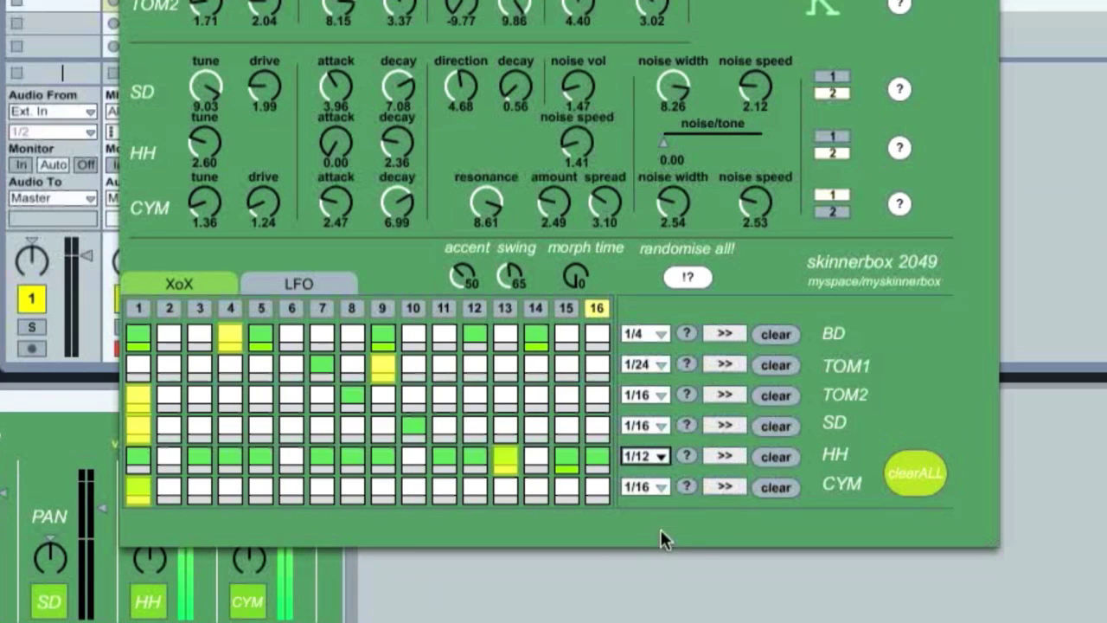
- Reverse the TOM2 and HH rows, randomise TOM1's pattern and change its rate to 1/8
left_click(721, 395)
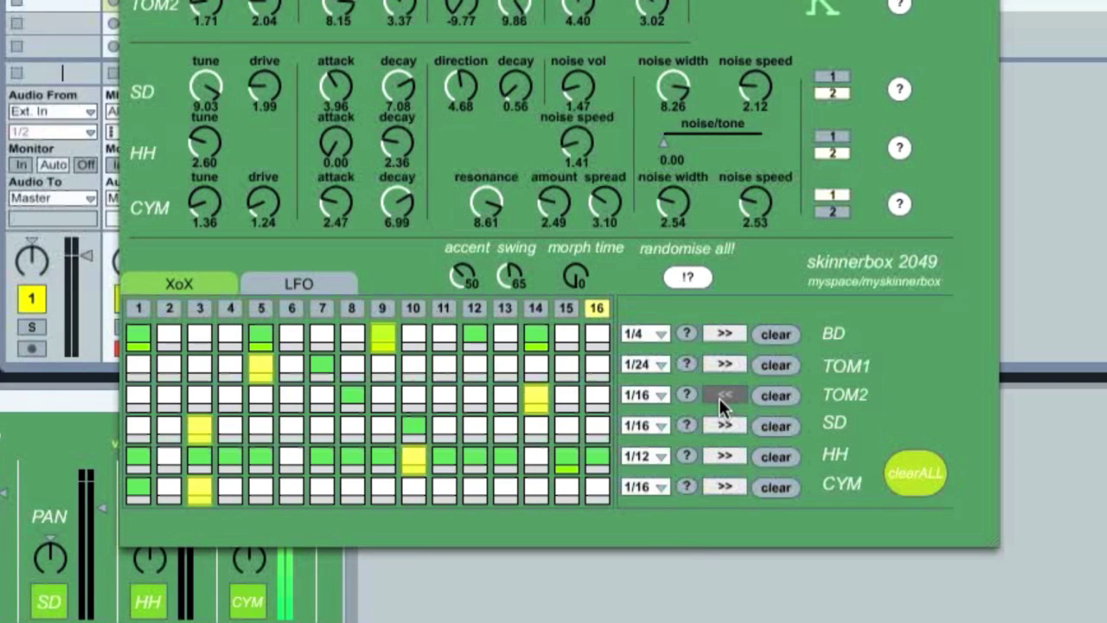
left_click(725, 456)
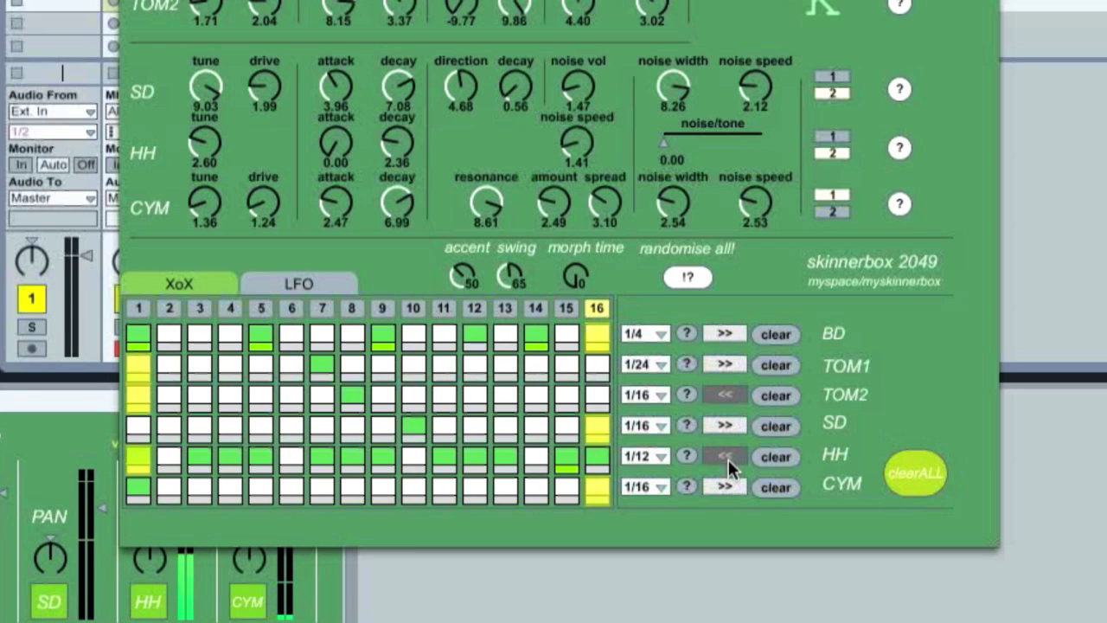
left_click(683, 363)
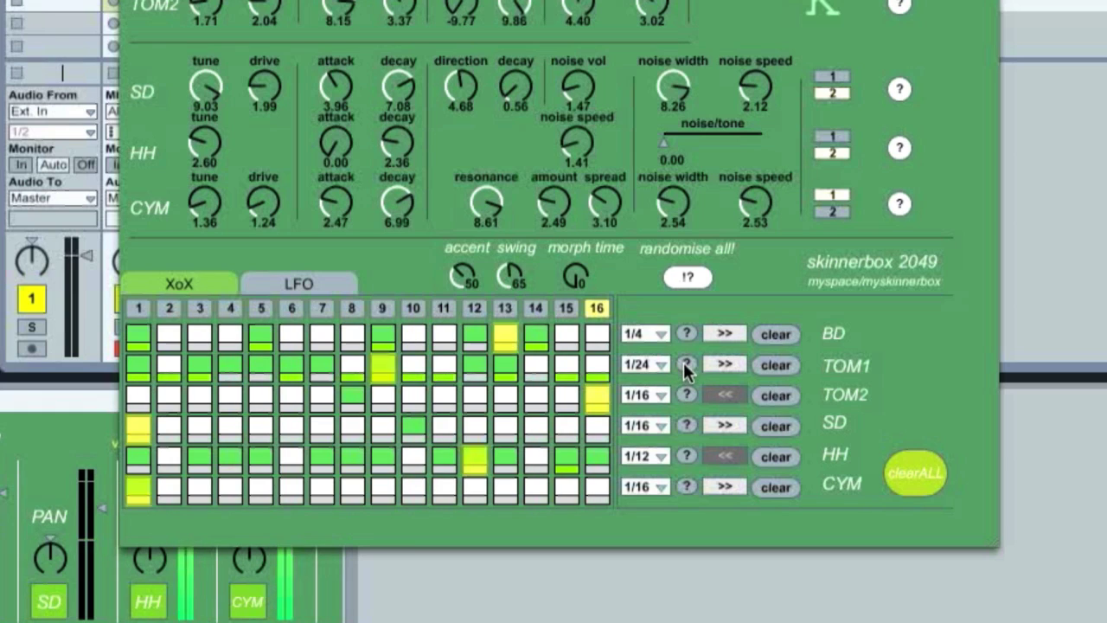
left_click(646, 364)
left_click(650, 420)
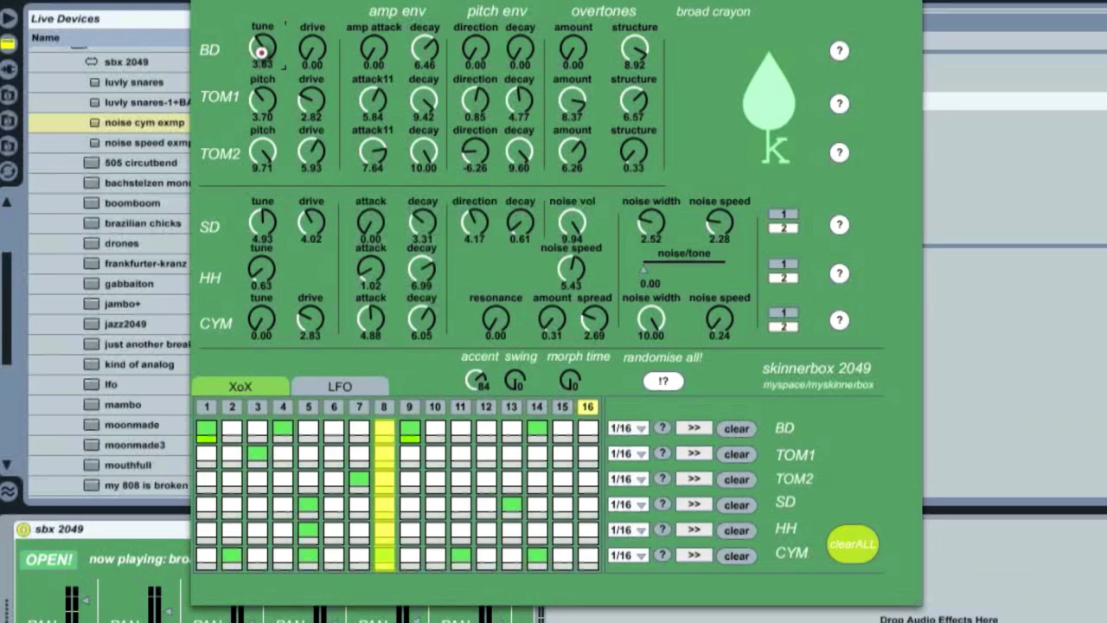
- Set the BD tune to 4.65 and raise its drive to 3.62
left_click_drag(261, 52, 262, 17)
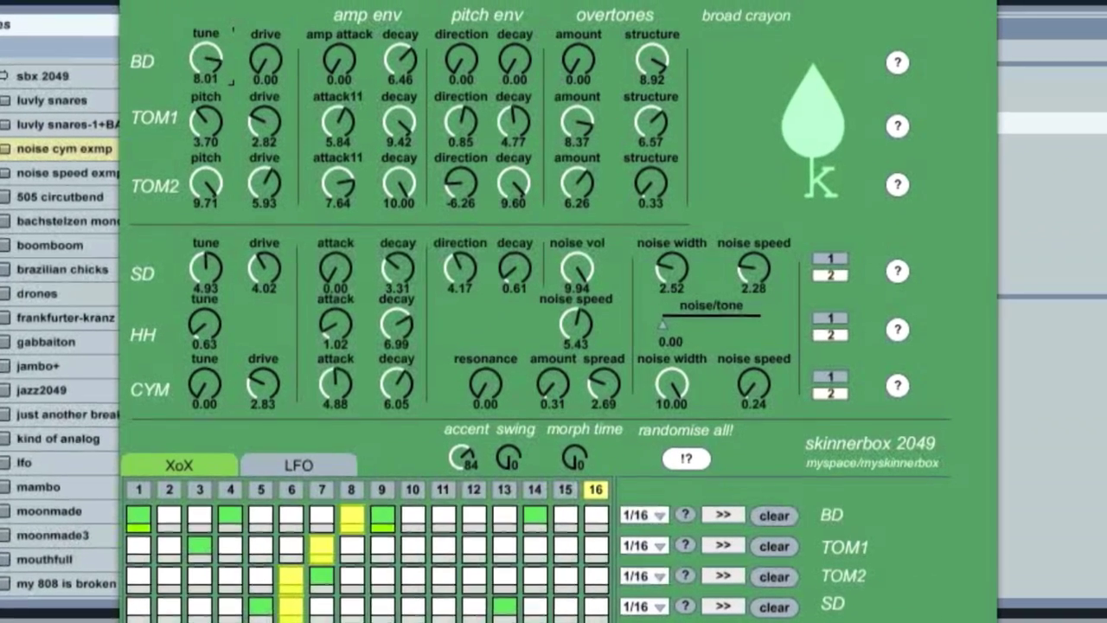
left_click_drag(205, 60, 181, 41)
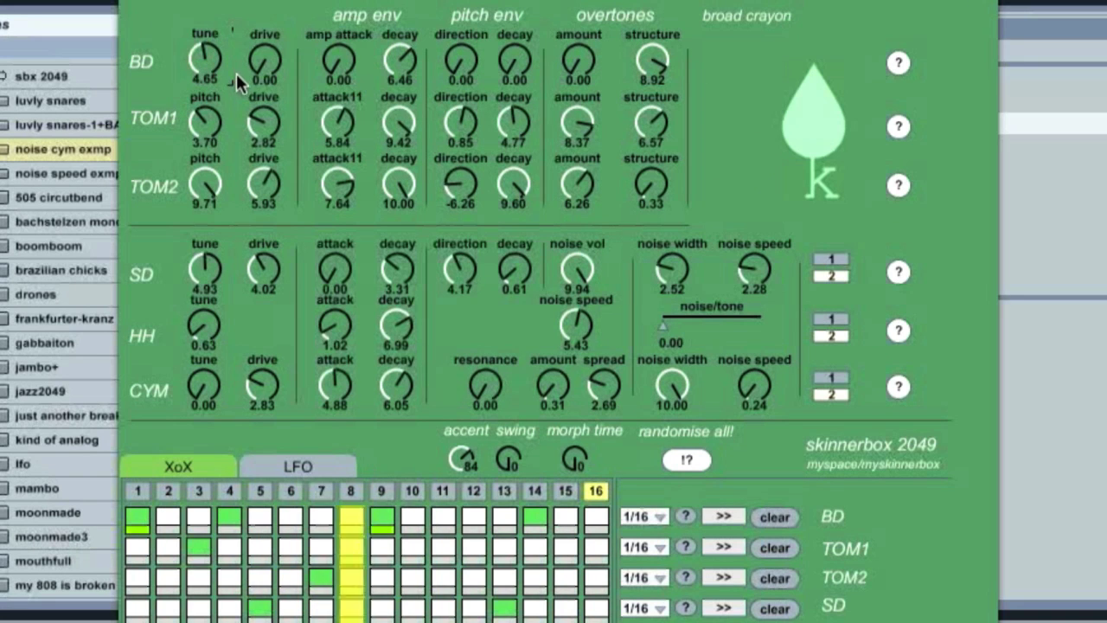
left_click_drag(264, 70, 228, 19)
- Lower the BD amp decay and set pitch-envelope decay 2.68 and direction 2.28
left_click_drag(398, 64, 451, 8)
left_click_drag(514, 62, 502, 15)
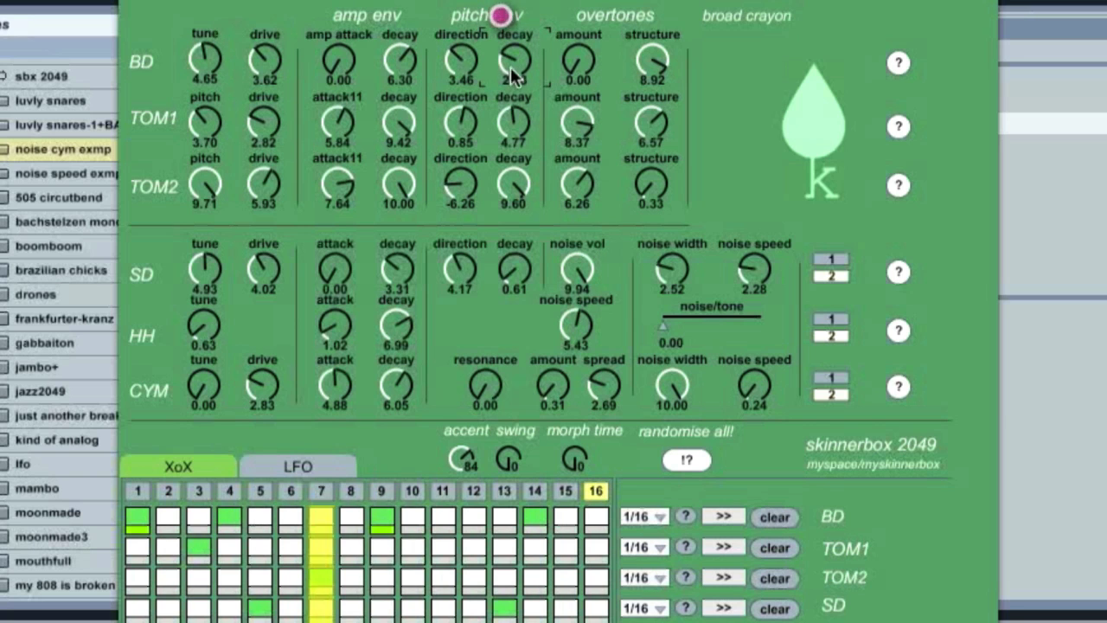
left_click_drag(468, 58, 459, 1)
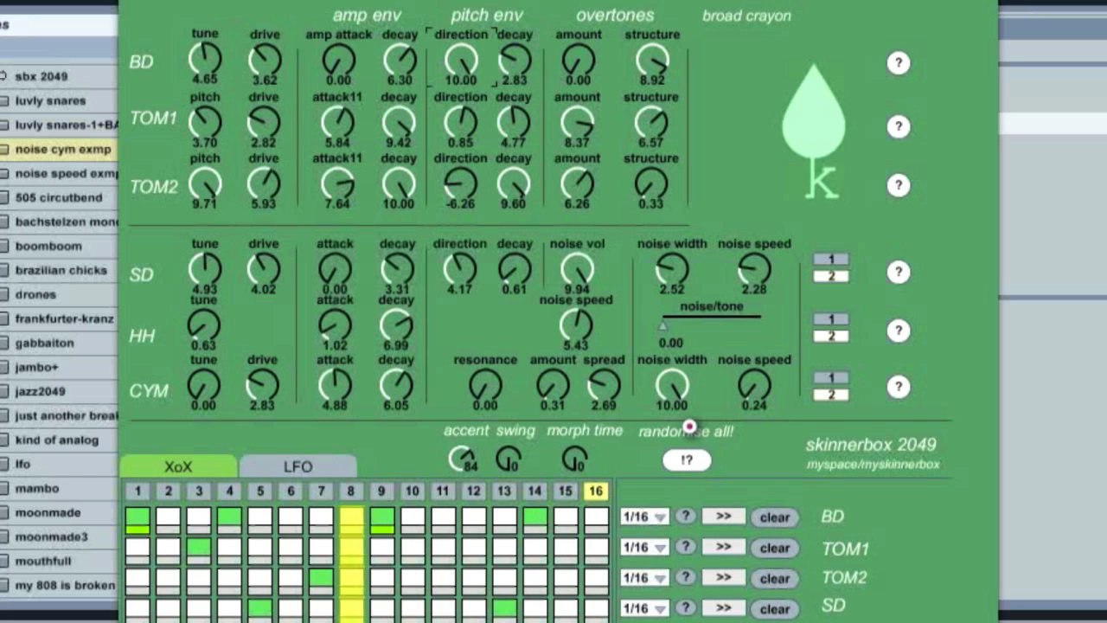
key("ctrl+z")
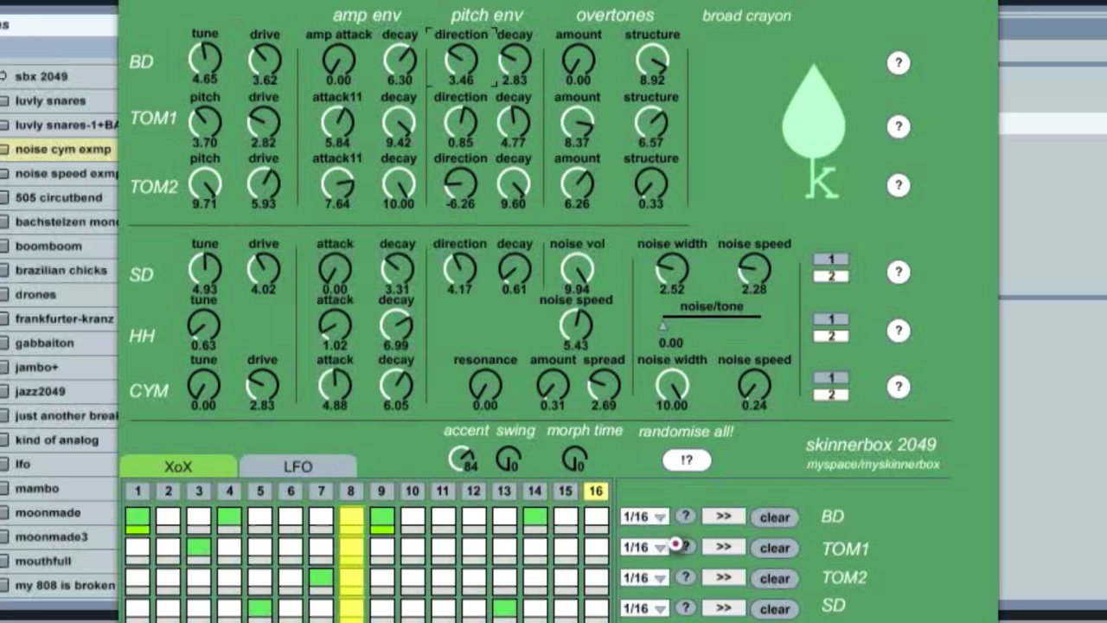
left_click_drag(460, 58, 507, 52)
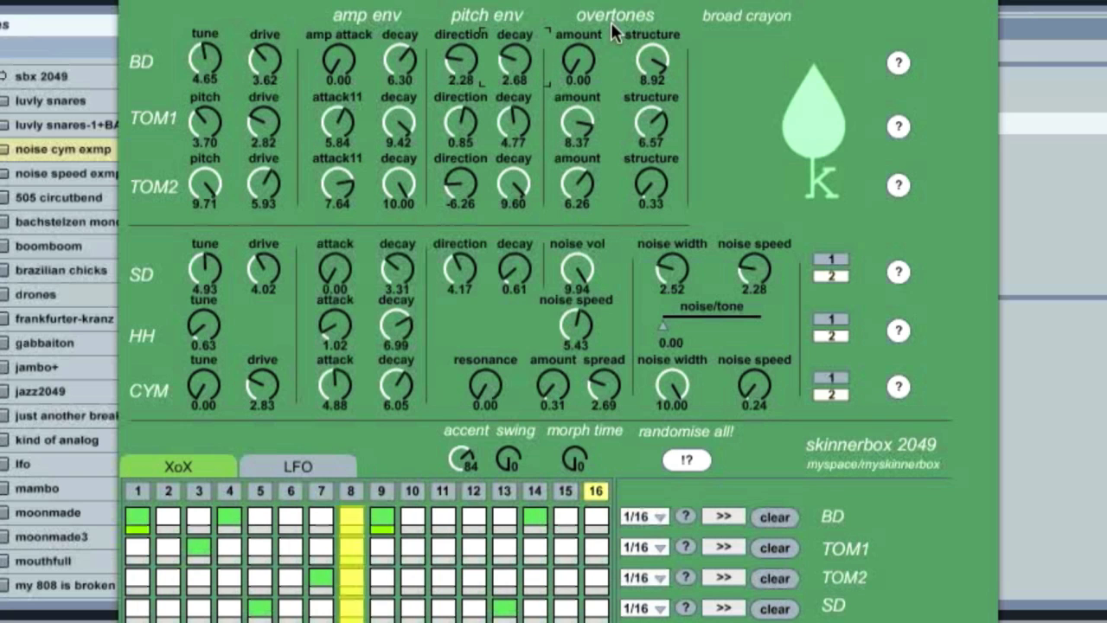
- Set BD overtones amount 5.35, structure 3.88, pitch-envelope decay 0.87, and raise drive to 2.68
left_click(579, 65)
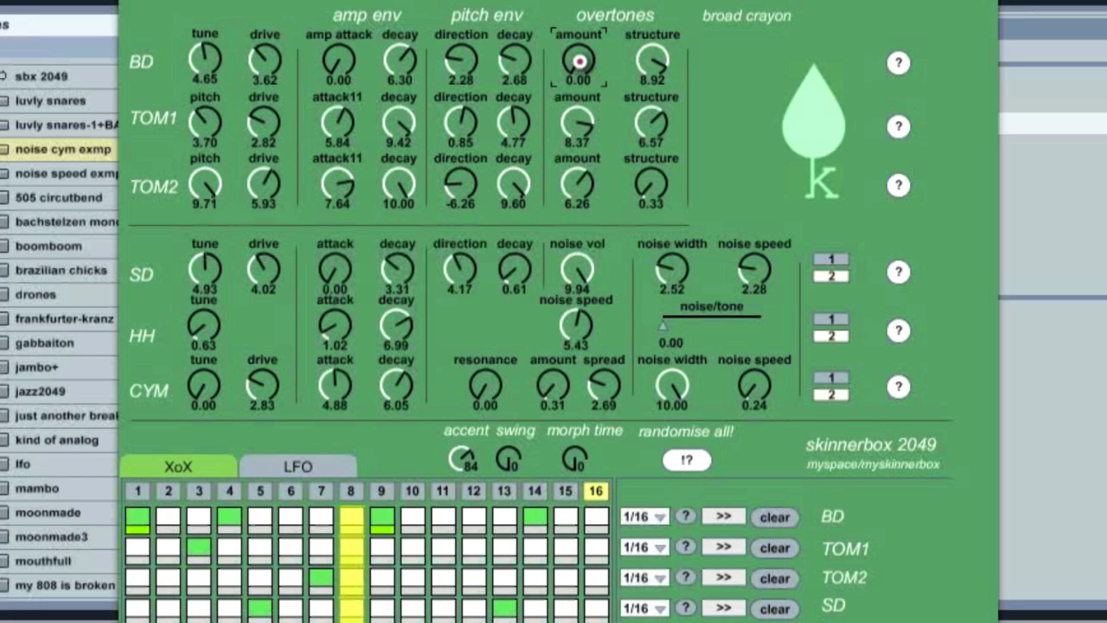
left_click_drag(578, 61, 567, 2)
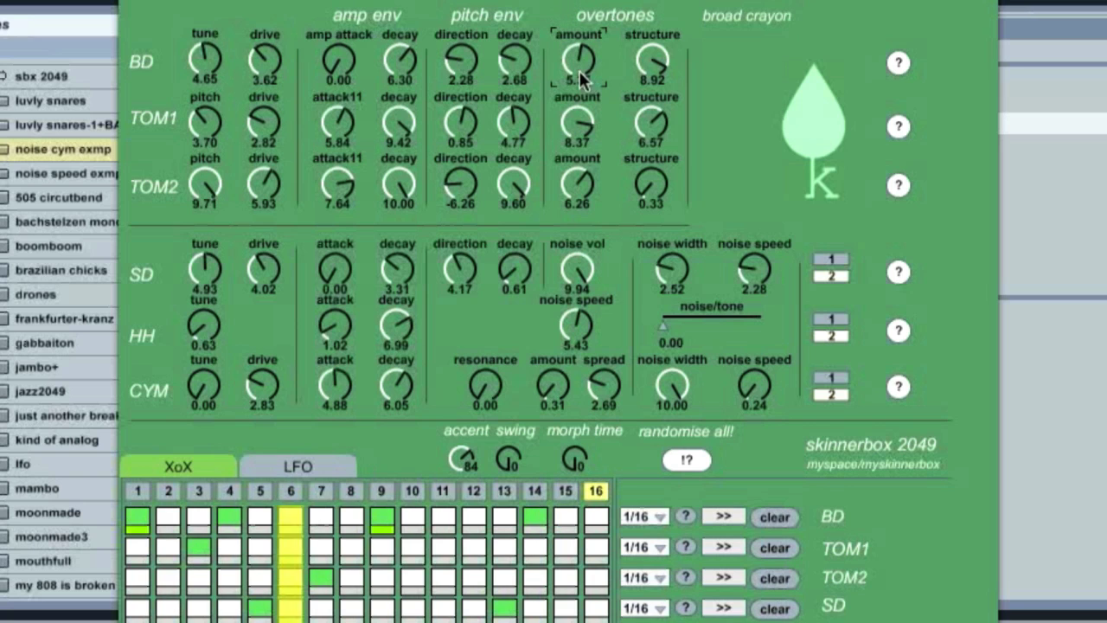
left_click_drag(652, 61, 657, 116)
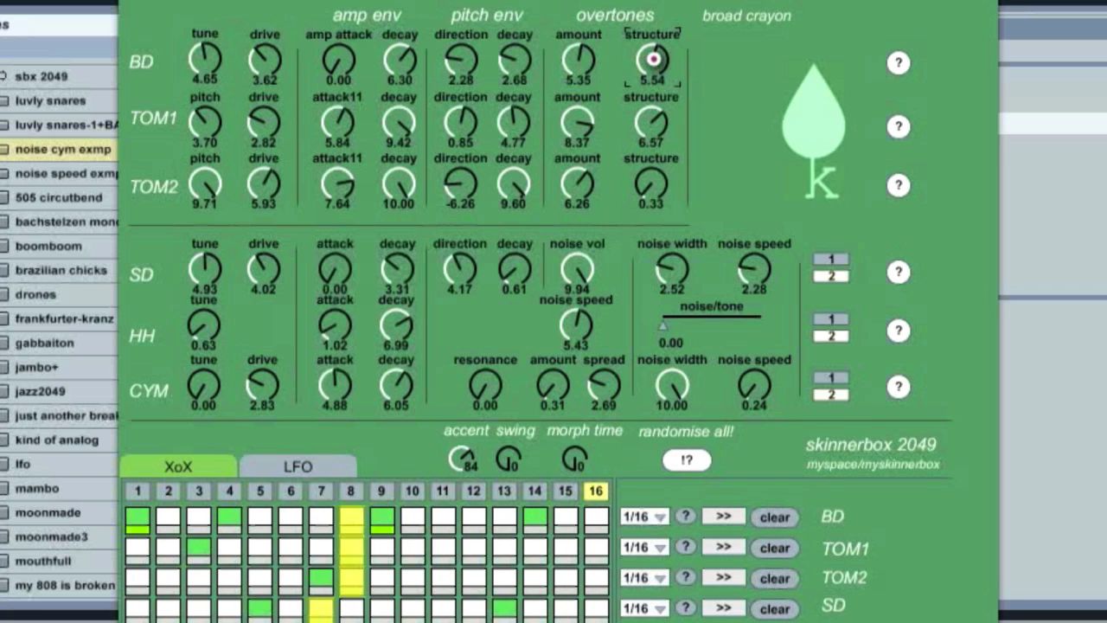
left_click_drag(653, 59, 654, 83)
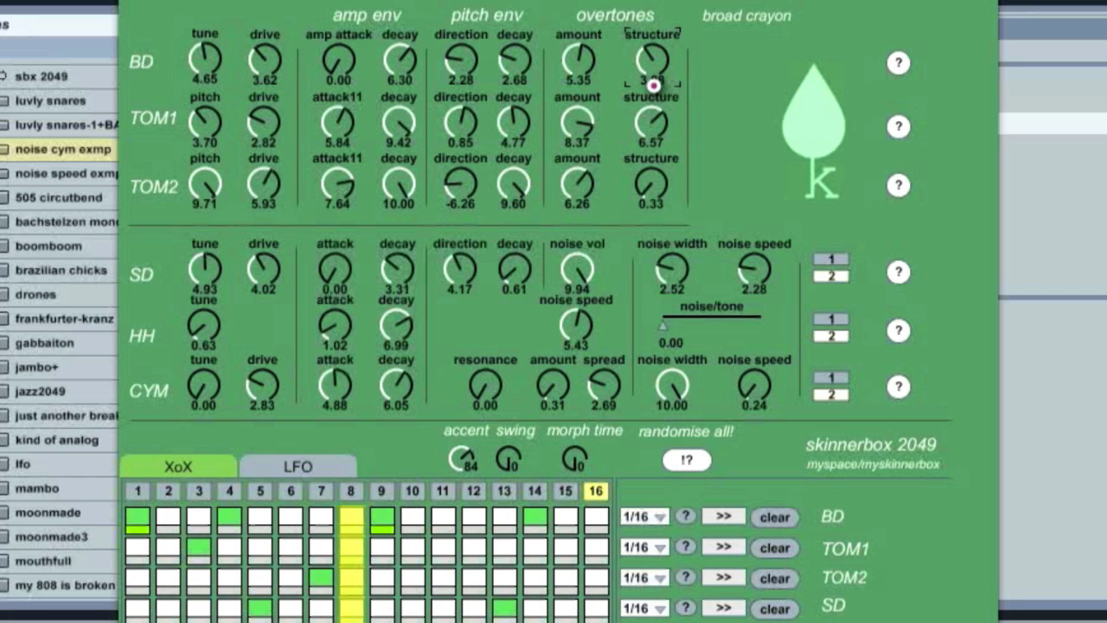
mouse_move(518, 59)
left_mouse_down()
mouse_move(518, 50)
mouse_move(518, 73)
left_mouse_up()
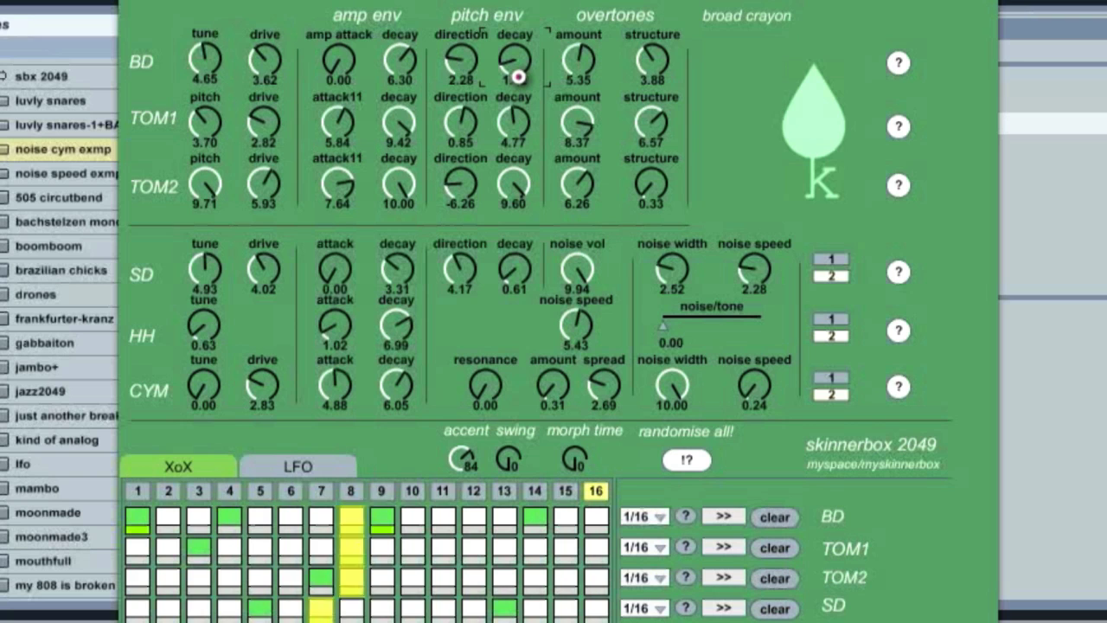
left_click_drag(519, 80, 519, 84)
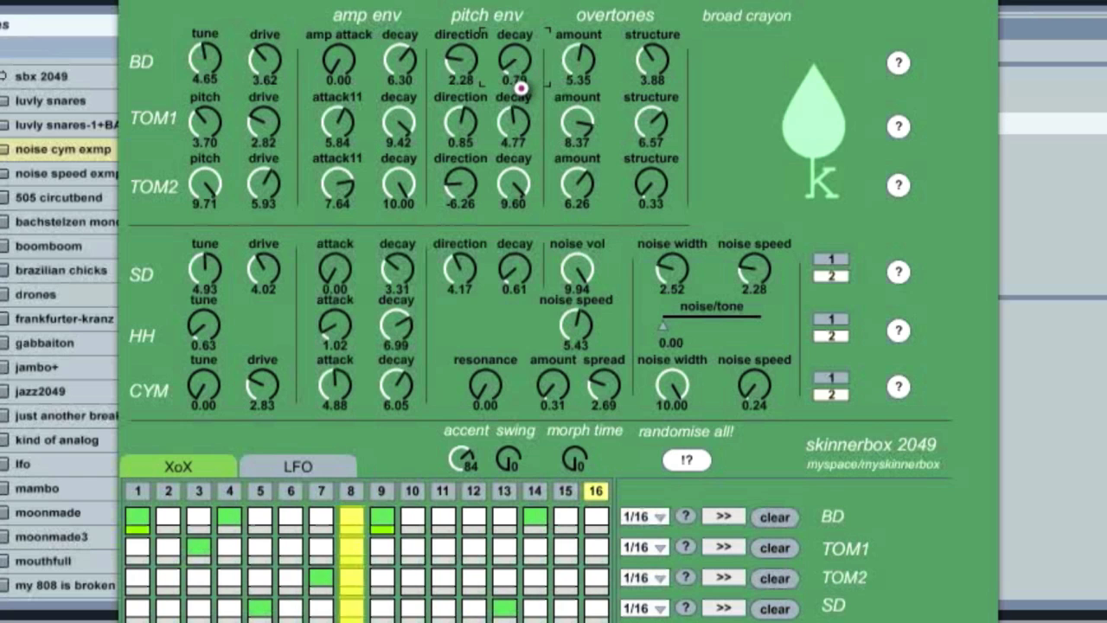
left_click_drag(271, 70, 268, 109)
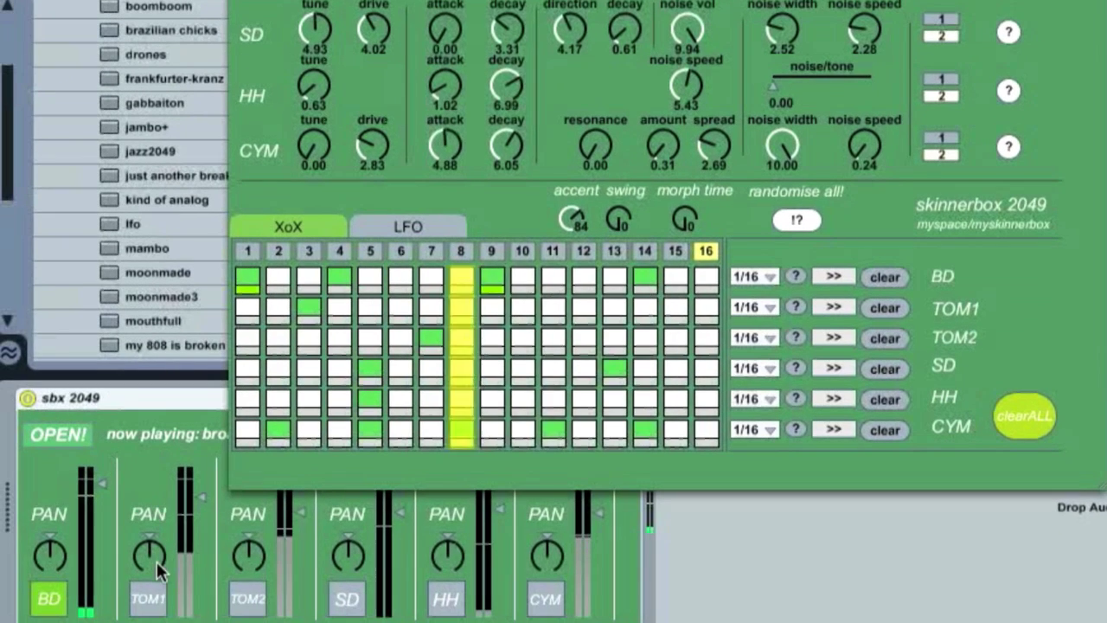
- Enable the SD channel in the device mixer so it plays alongside BD
left_click(346, 601)
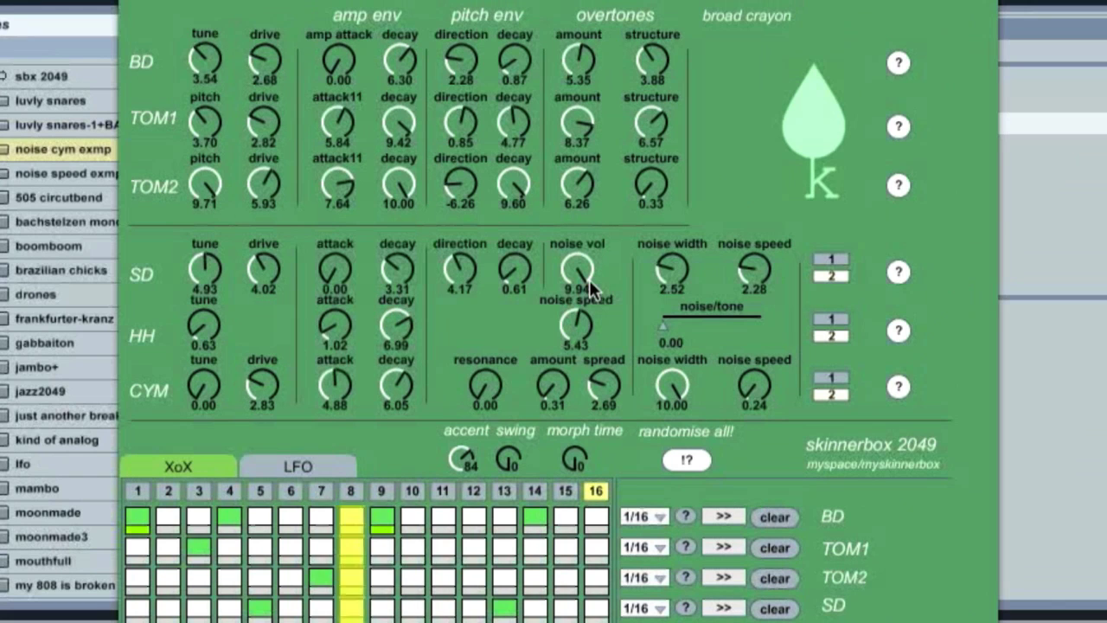
- Turn SD noise volume up to 10.00 and settle SD noise speed at 3.46
left_click_drag(581, 268, 545, 244)
left_click_drag(753, 269, 751, 198)
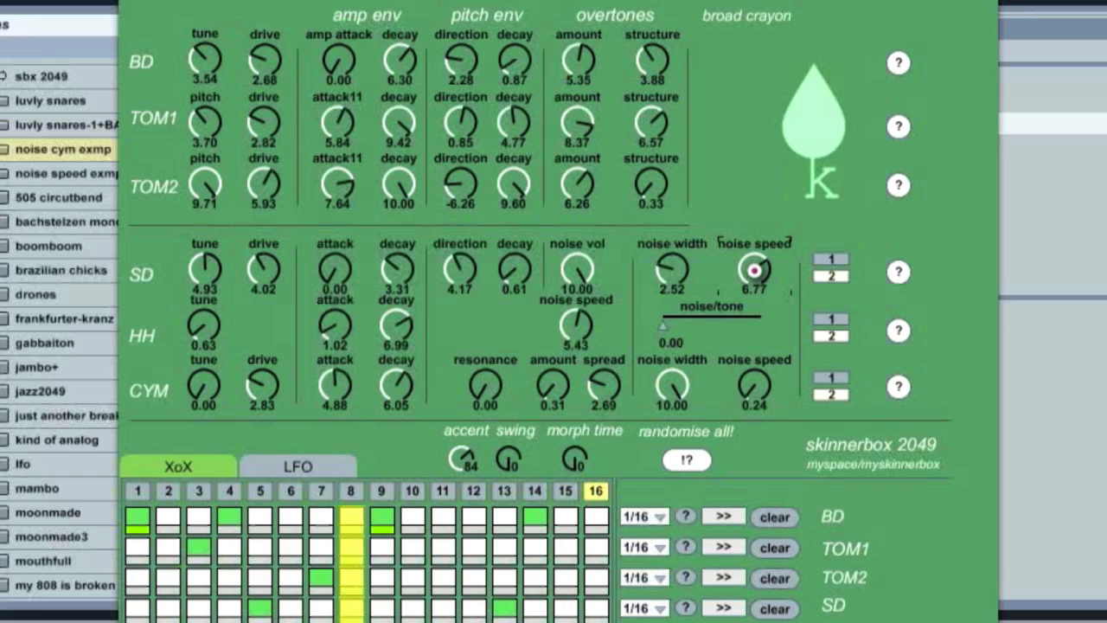
left_click_drag(754, 271, 743, 324)
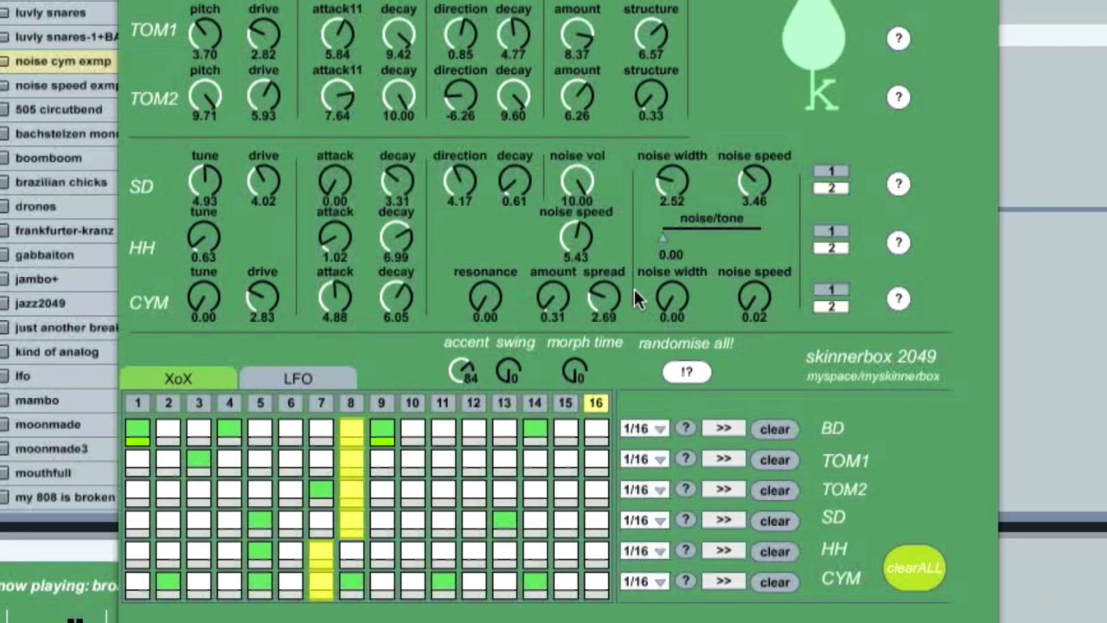
- Raise the CYM noise speed and tune to 10.00
left_click(756, 298)
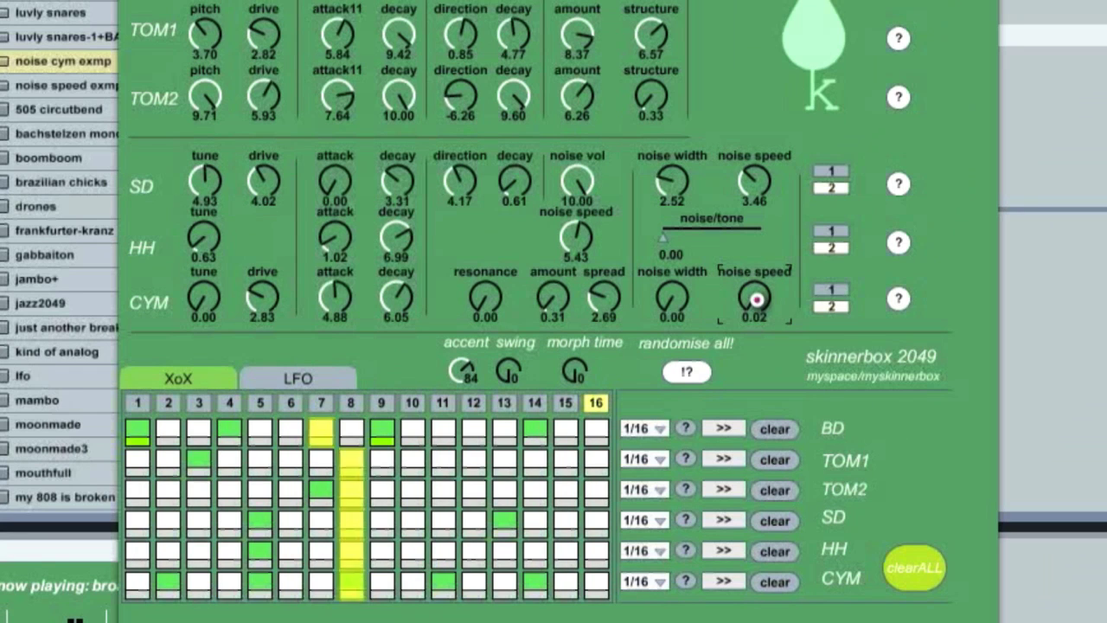
left_click_drag(748, 228, 754, 86)
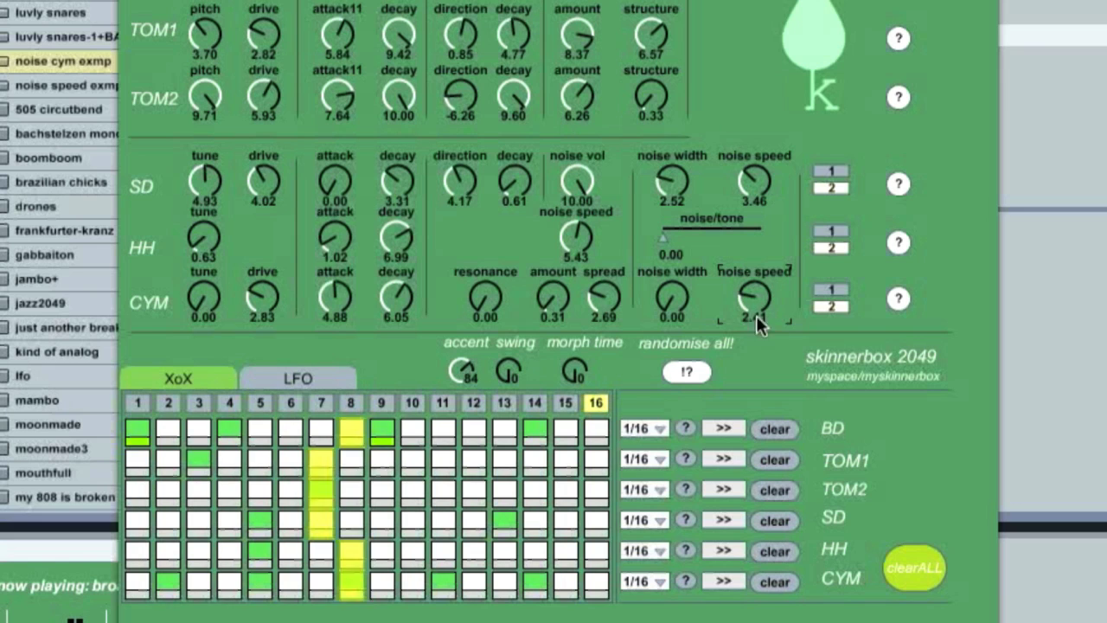
left_click_drag(753, 294, 760, 172)
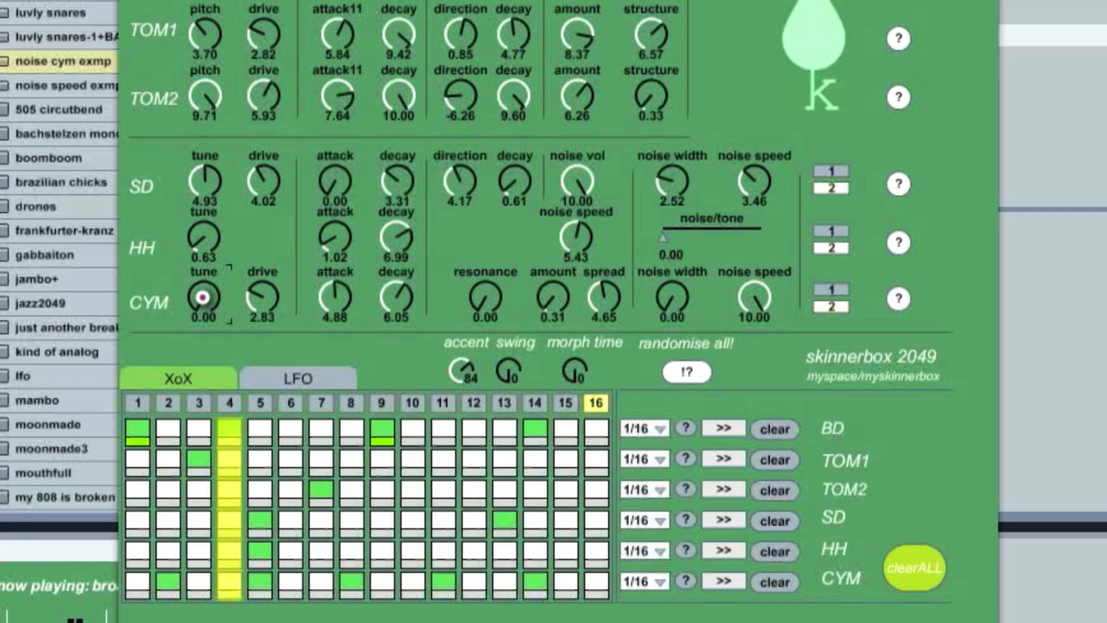
left_click_drag(202, 297, 216, 98)
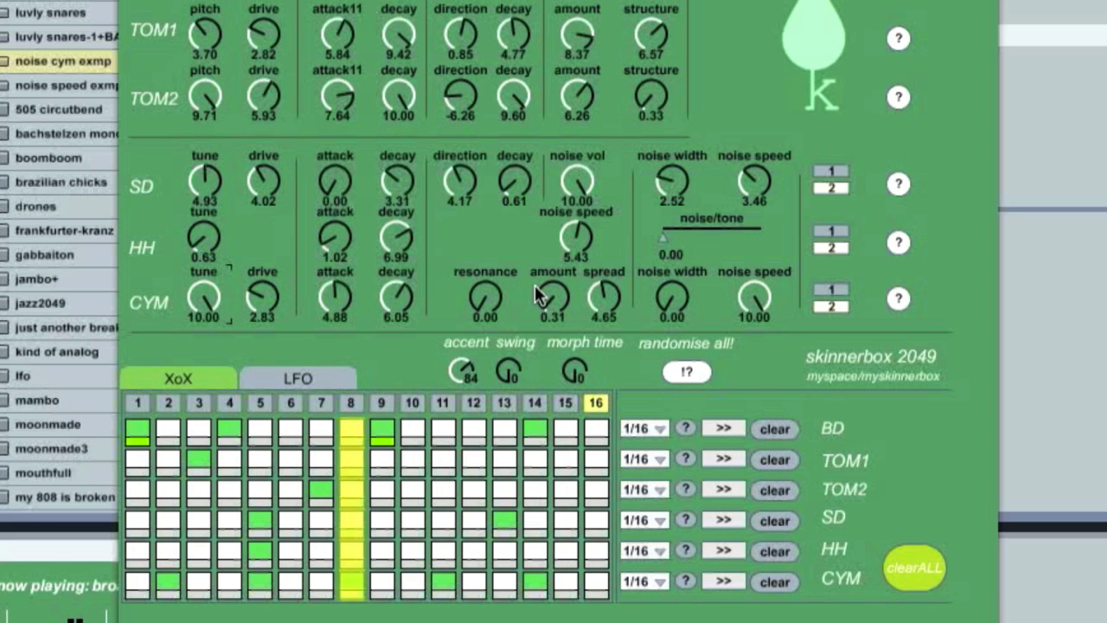
- Set CYM spread 1.35, attack 0.00 and decay 2.51, and raise its drive
left_click(607, 295)
left_click_drag(608, 295, 612, 348)
left_click_drag(335, 298, 331, 415)
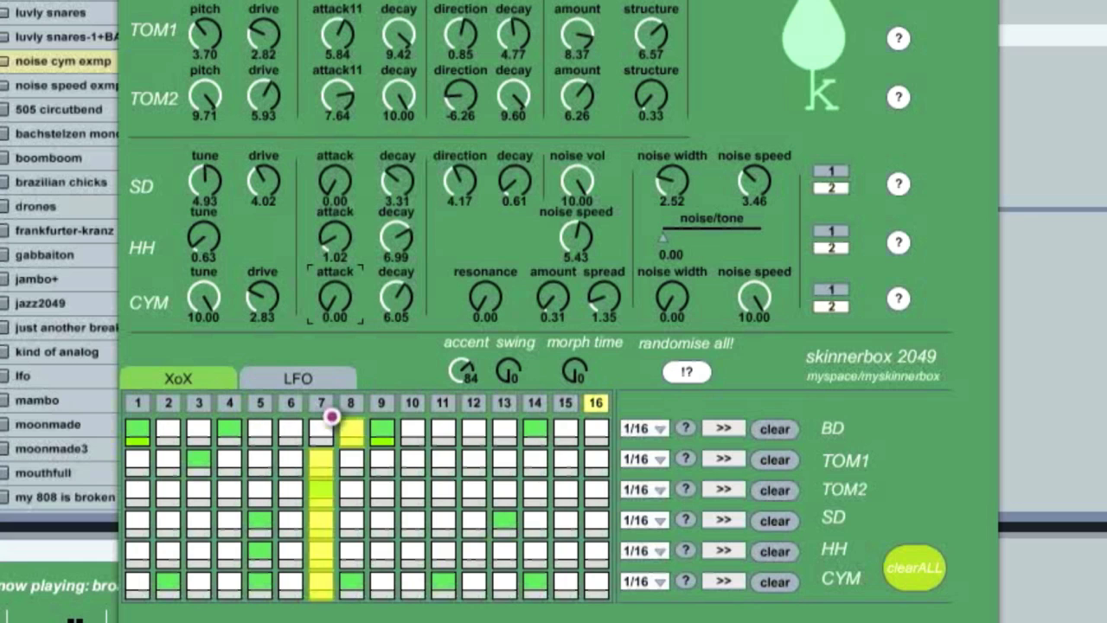
left_click_drag(396, 300, 403, 402)
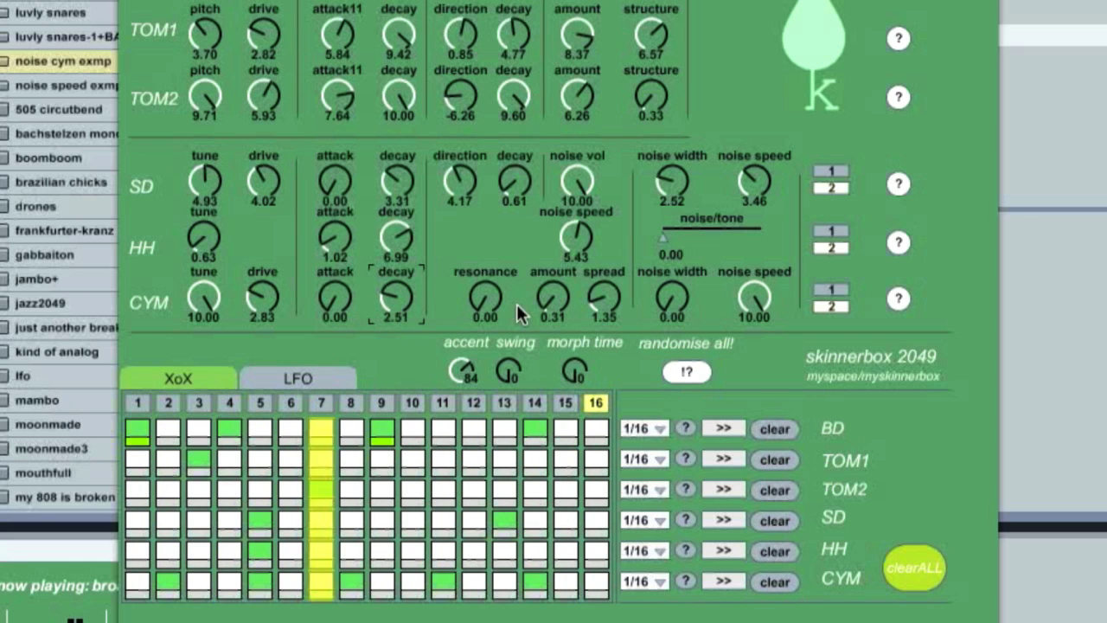
left_click_drag(265, 285, 264, 246)
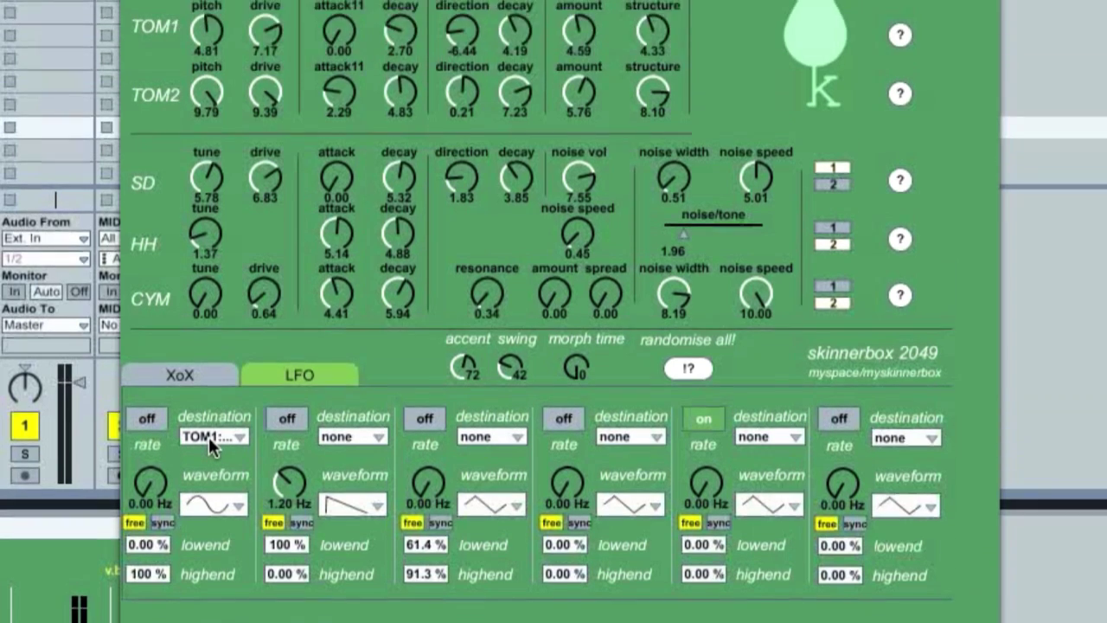
- Confirm LFO 1 targets TOM1:amount and switch it on at 0.33 Hz
left_click(209, 346)
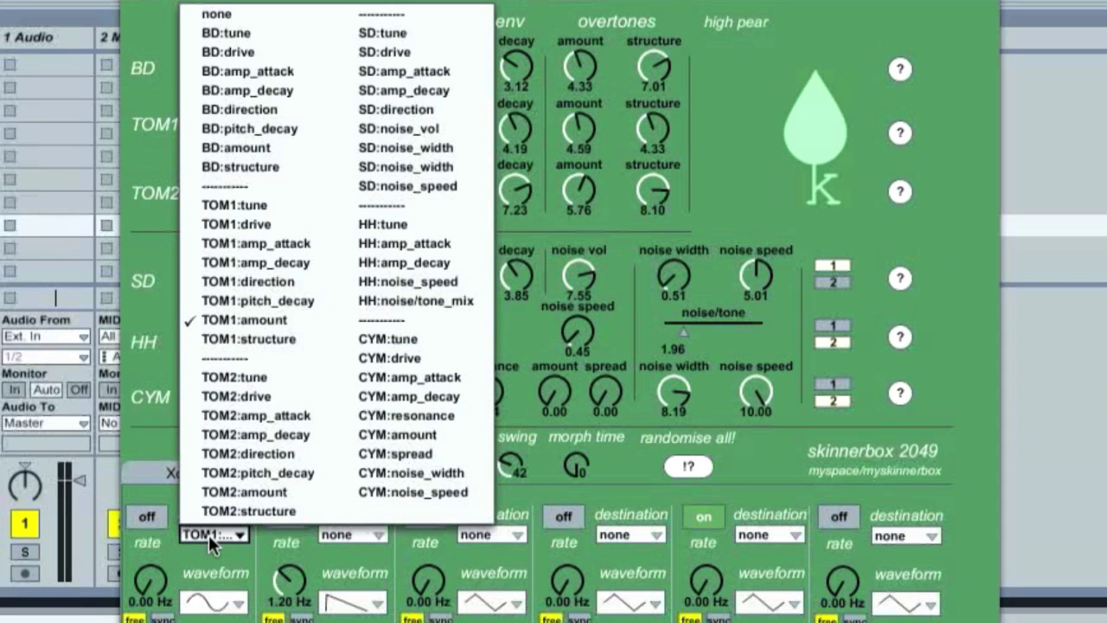
left_click(162, 506)
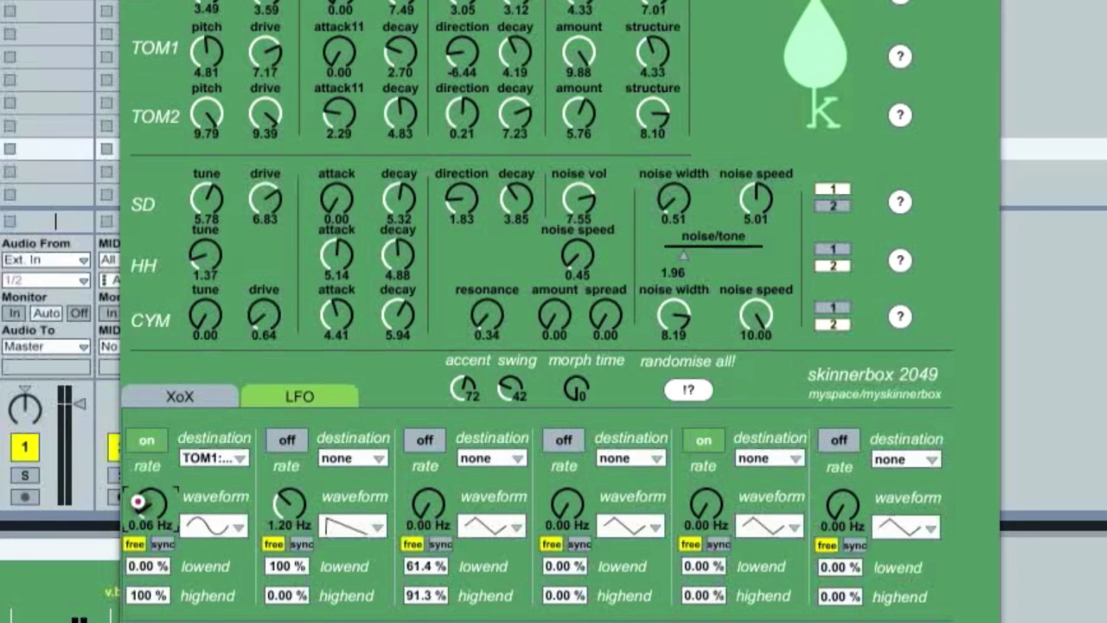
- Settle LFO 1 on a triangle wave after trying square, sync it to 1/2, and nudge the low end up
left_click(214, 525)
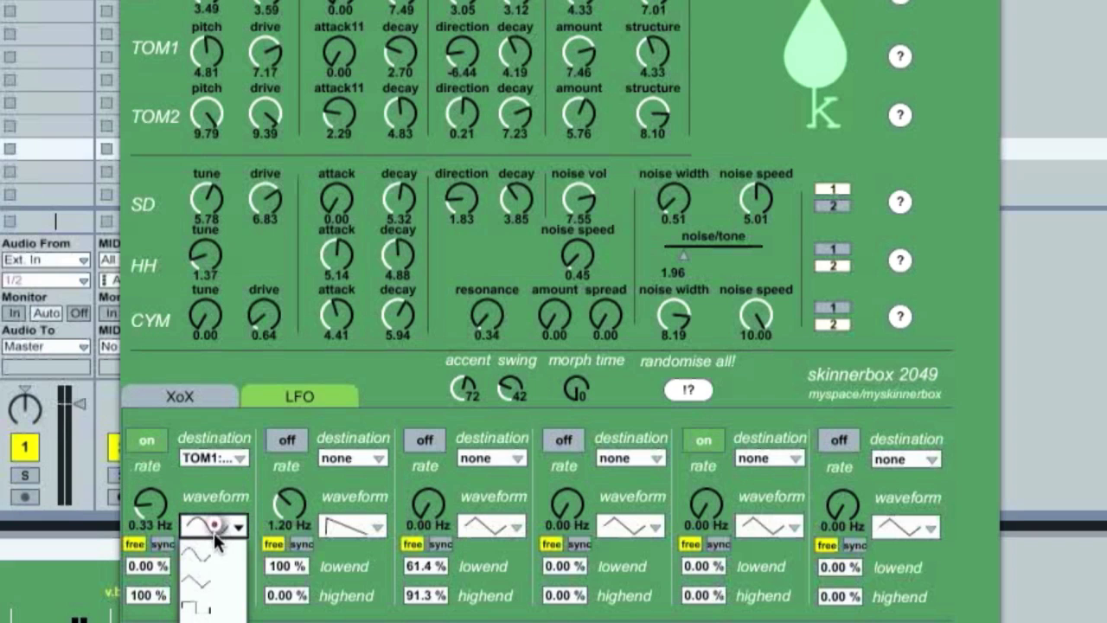
left_click(206, 588)
left_click(220, 524)
left_click(209, 609)
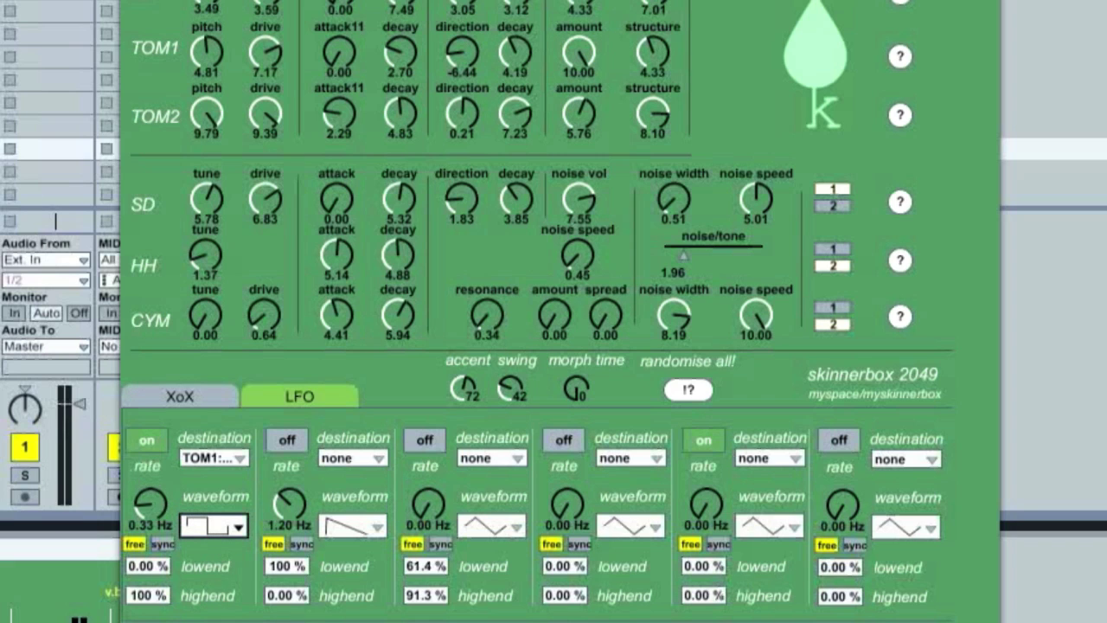
left_click(192, 520)
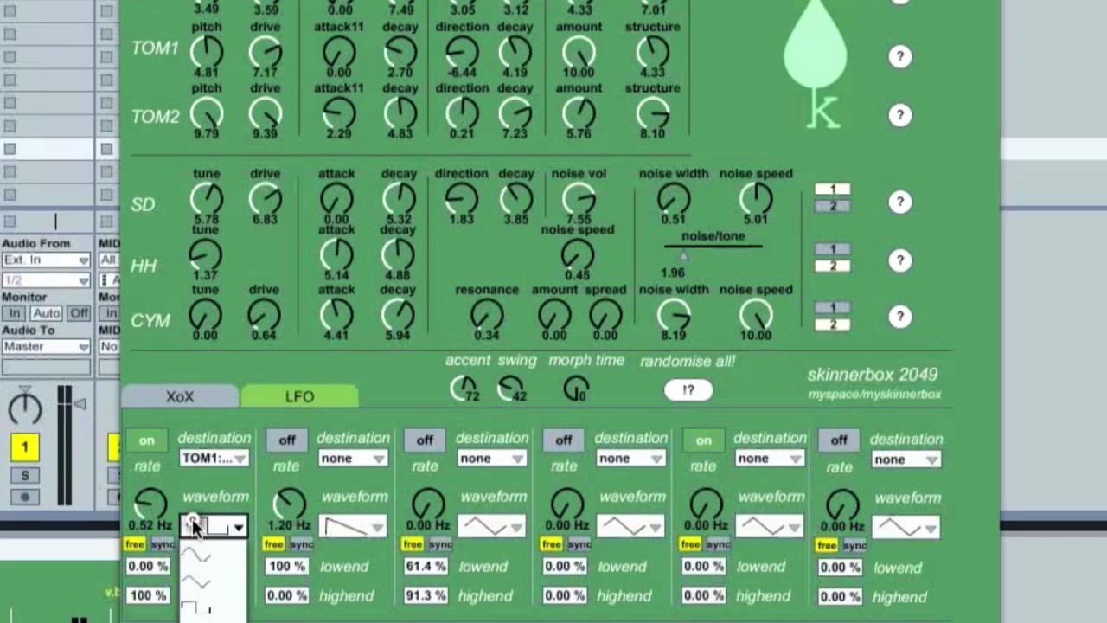
left_click(221, 588)
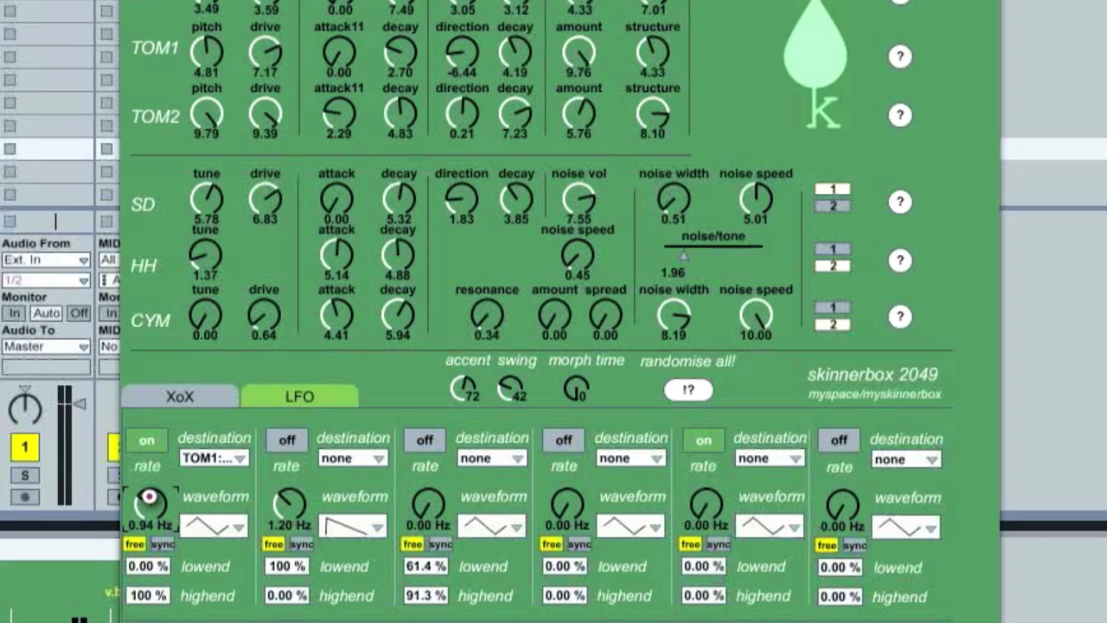
left_click(162, 543)
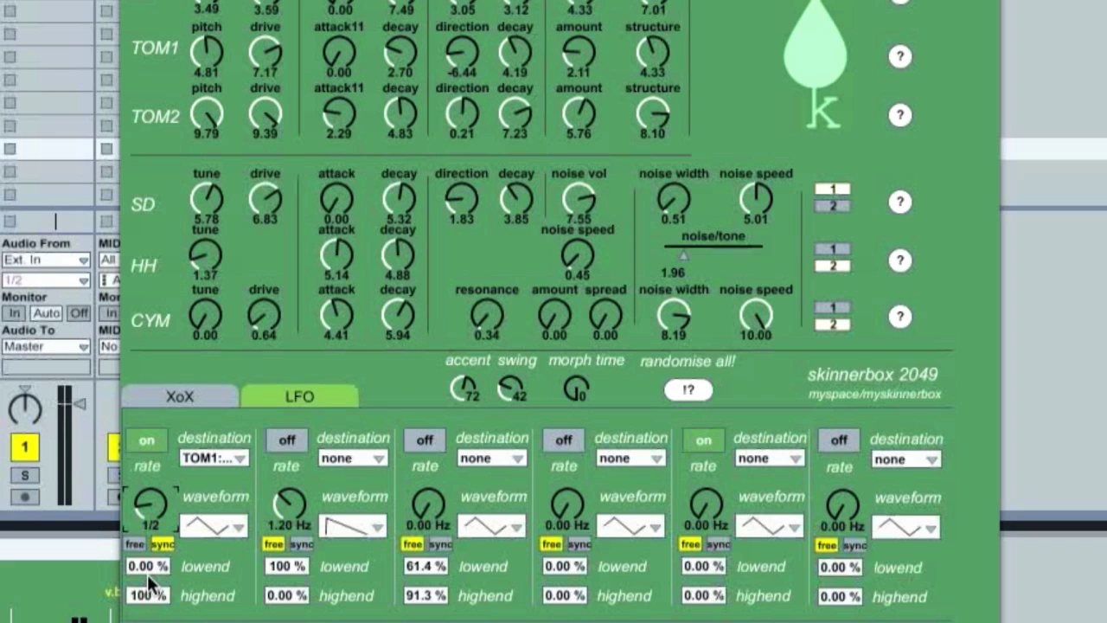
left_click_drag(148, 570, 149, 566)
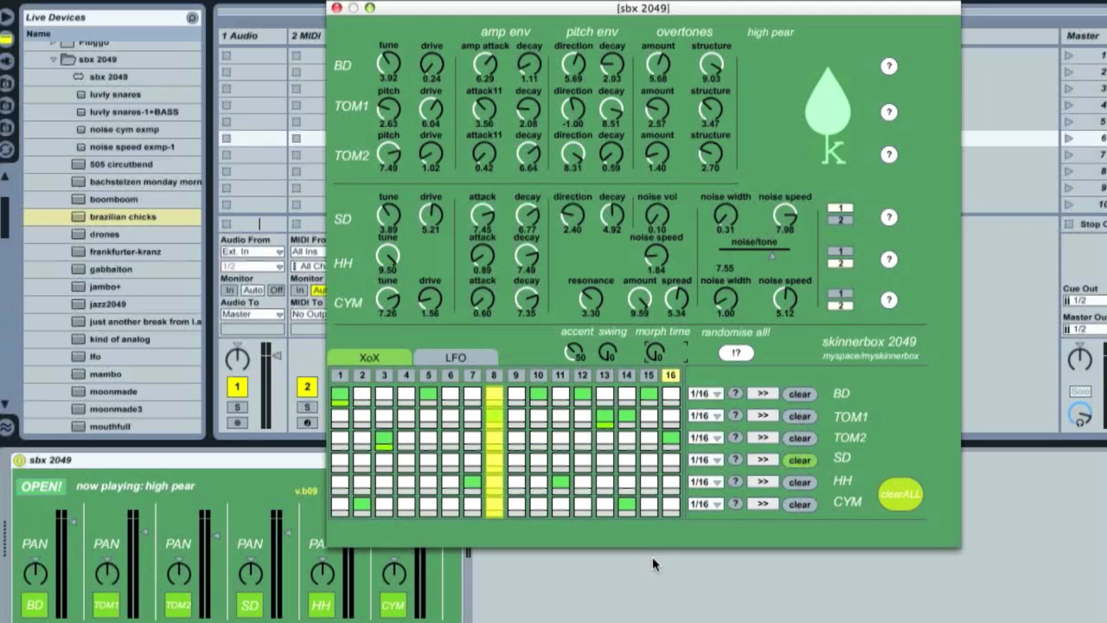
- Randomise the BD voice twice, then TOM1, TOM2, SD, HH and CYM voices
left_click(890, 68)
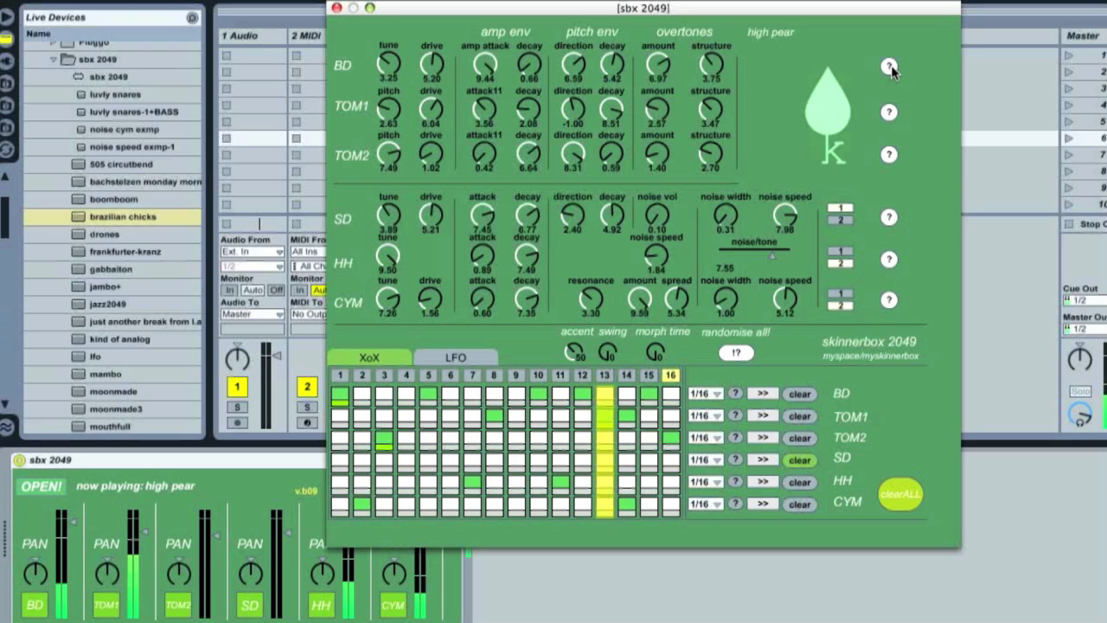
left_click(890, 67)
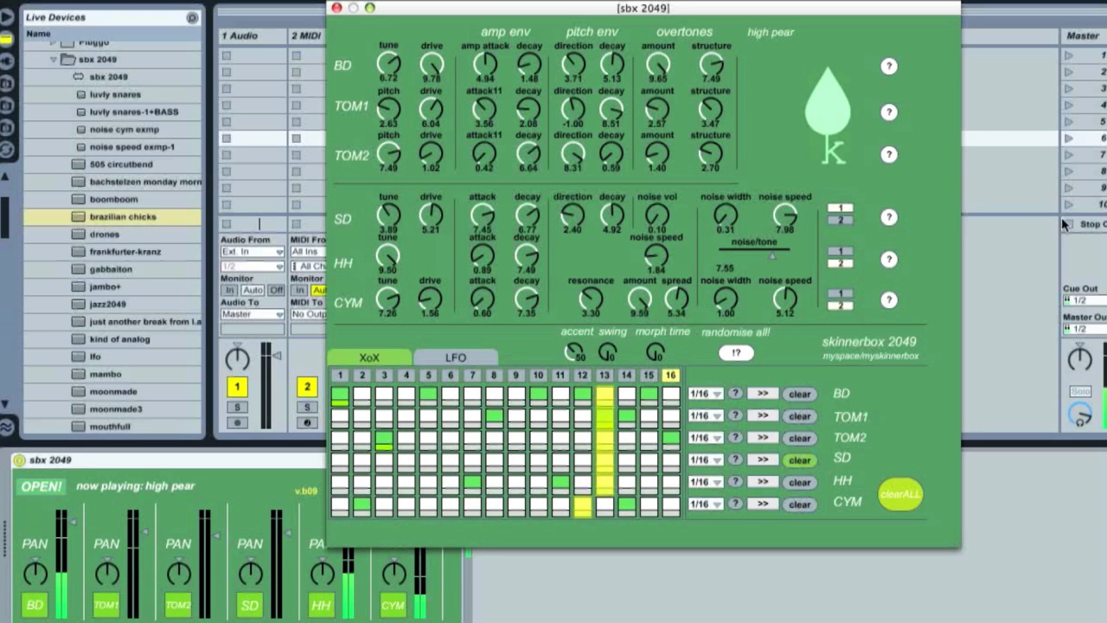
left_click(888, 113)
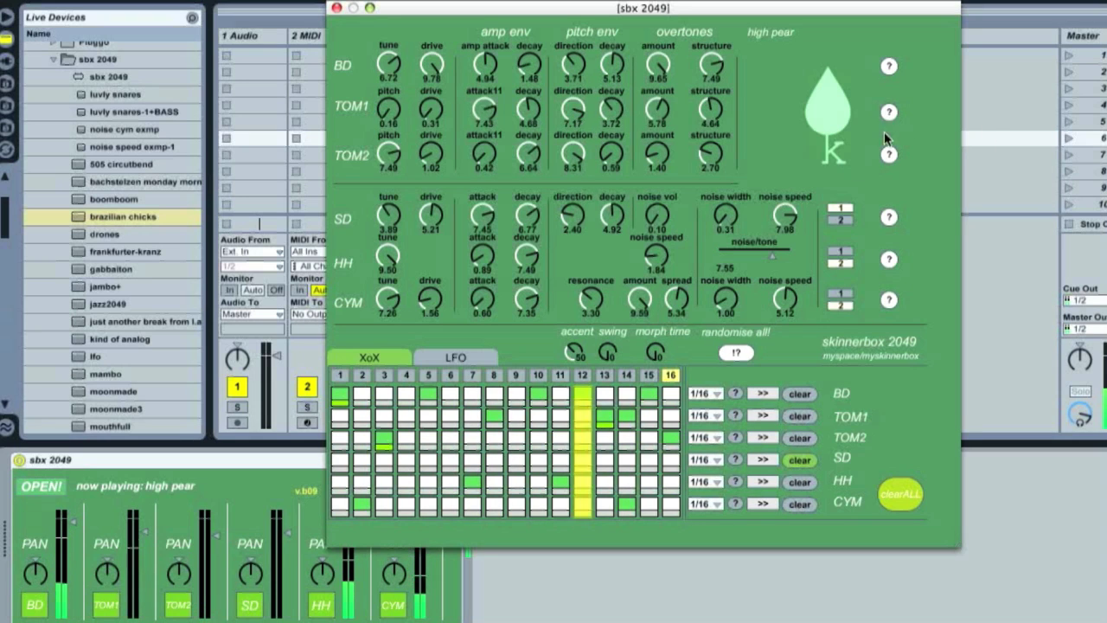
left_click(888, 154)
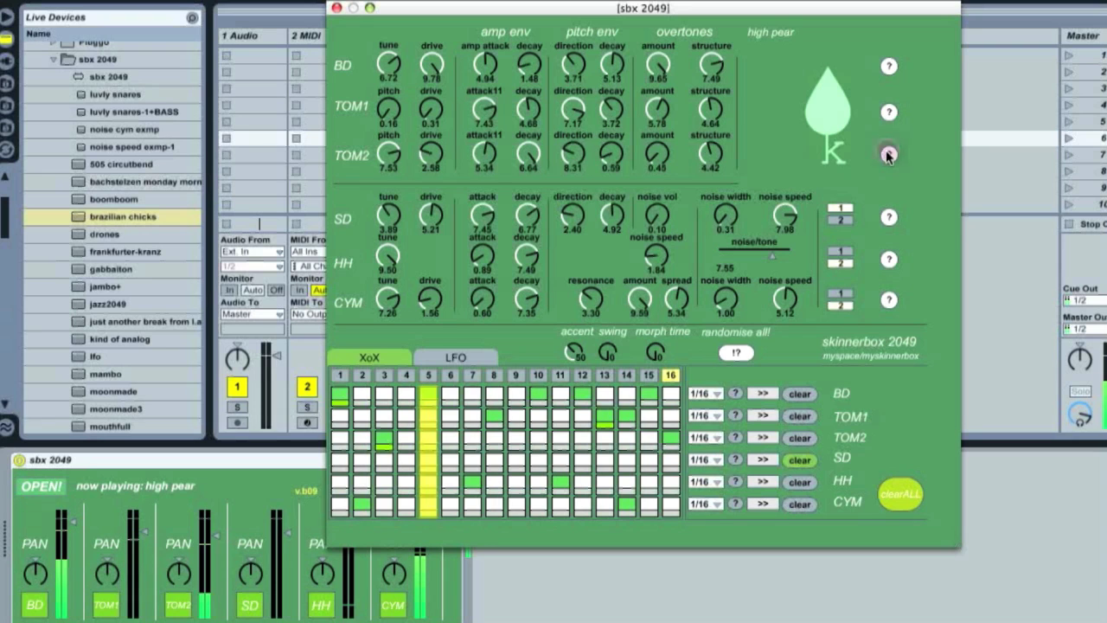
left_click(889, 217)
left_click(889, 260)
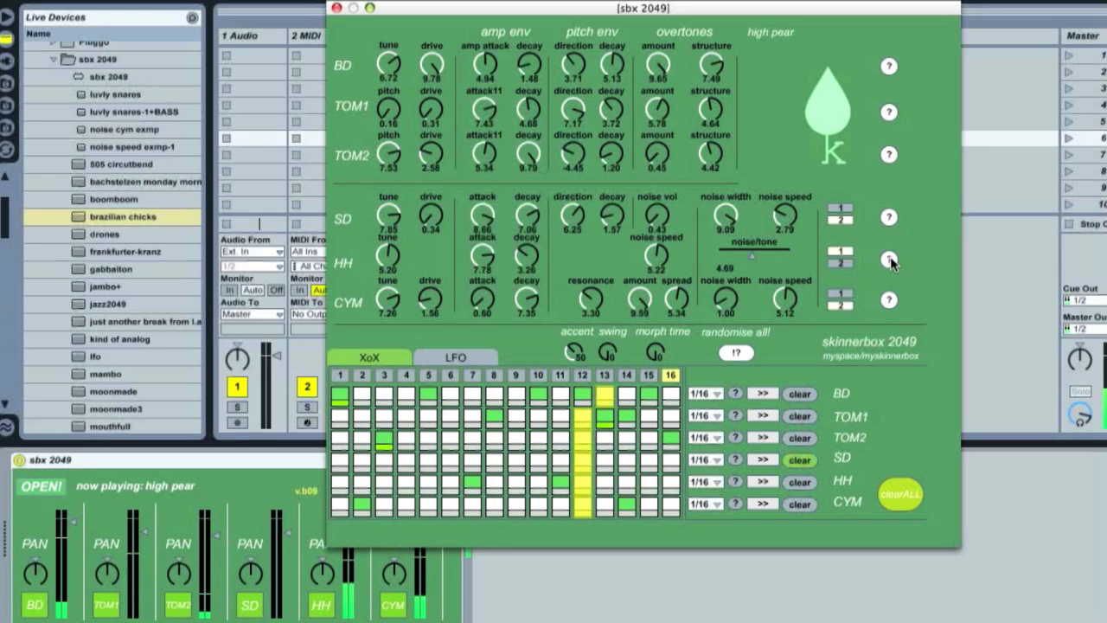
left_click(889, 300)
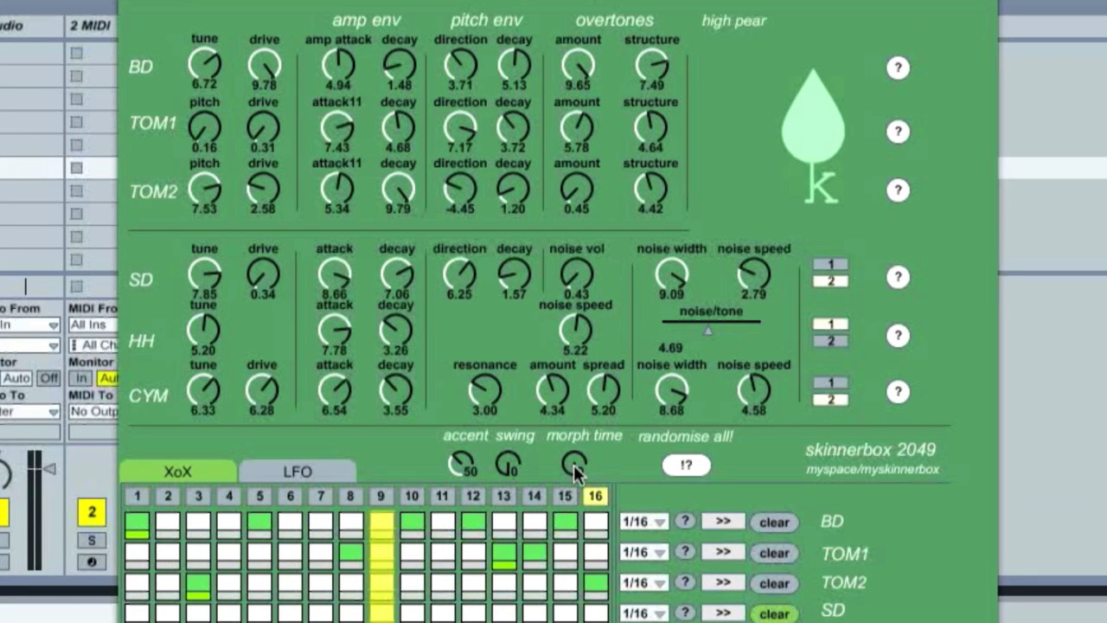
left_click(573, 464)
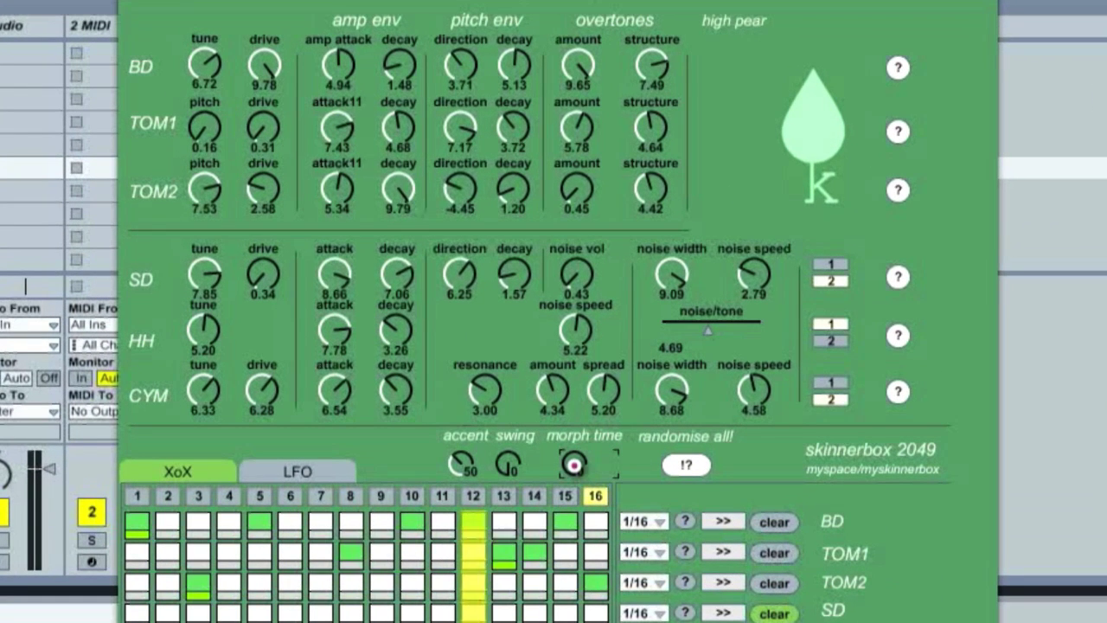
- Lengthen the morph time in two stages, randomising the whole kit with !? after each
left_click_drag(574, 464, 559, 415)
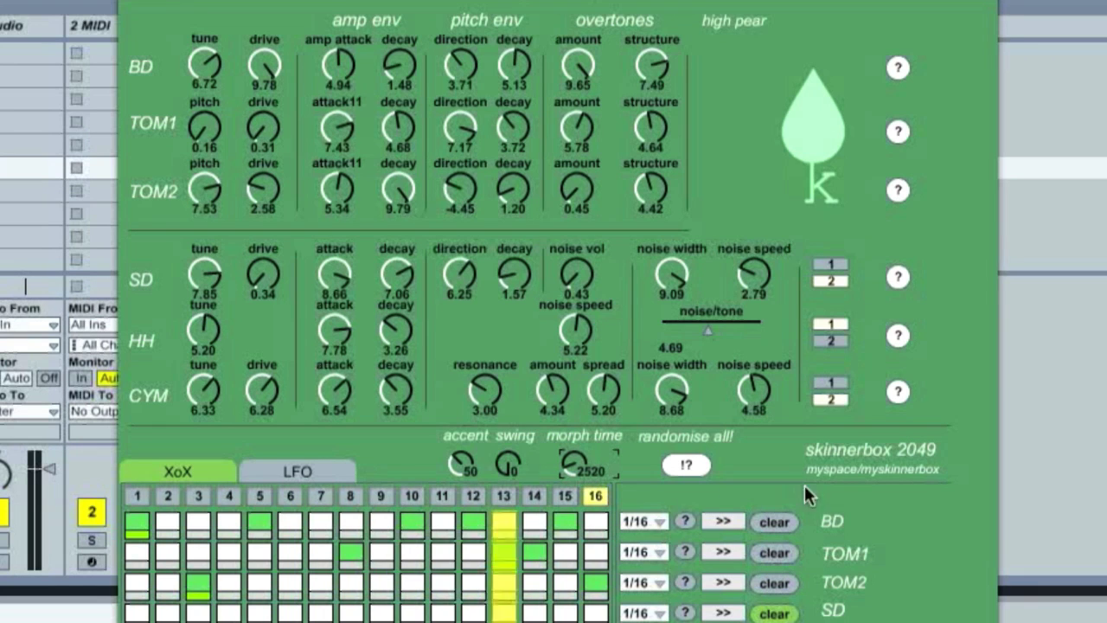
left_click(686, 466)
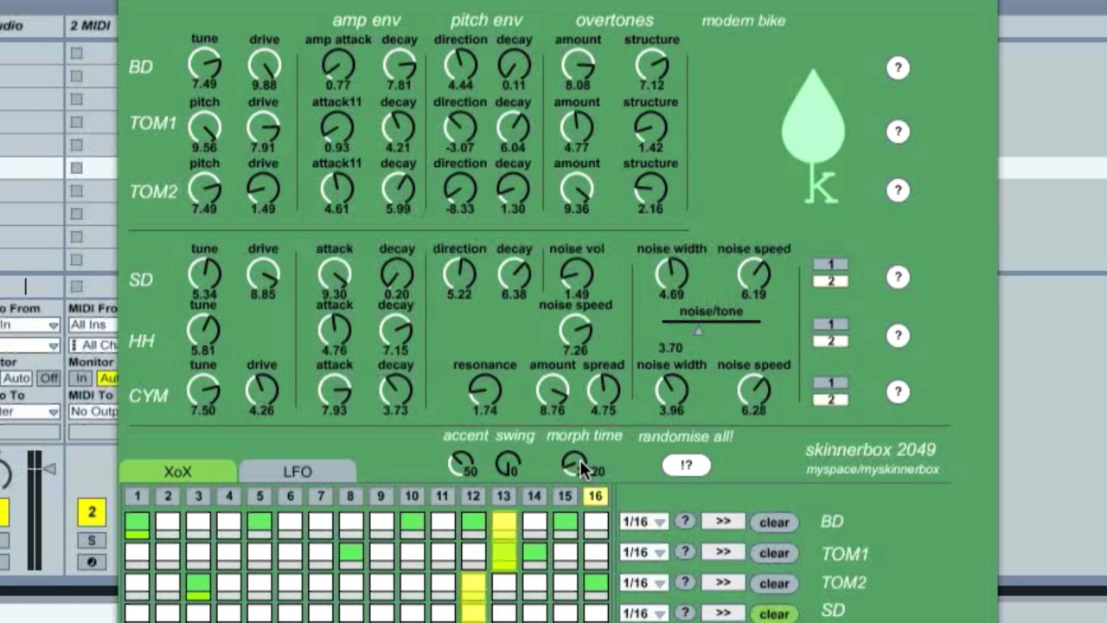
left_click_drag(577, 461, 649, 225)
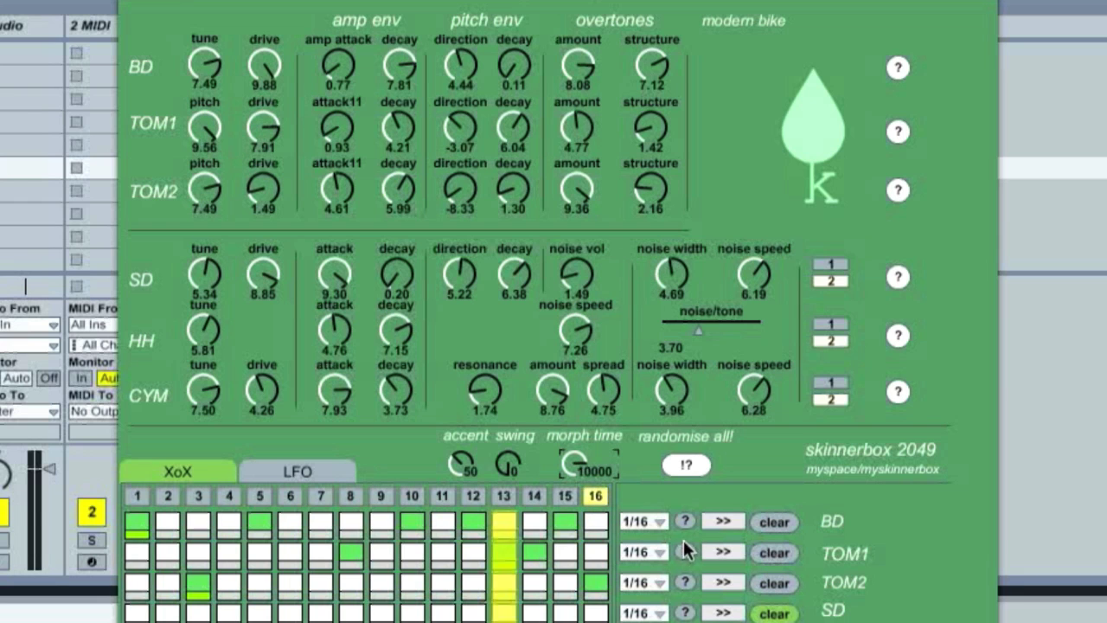
left_click(684, 466)
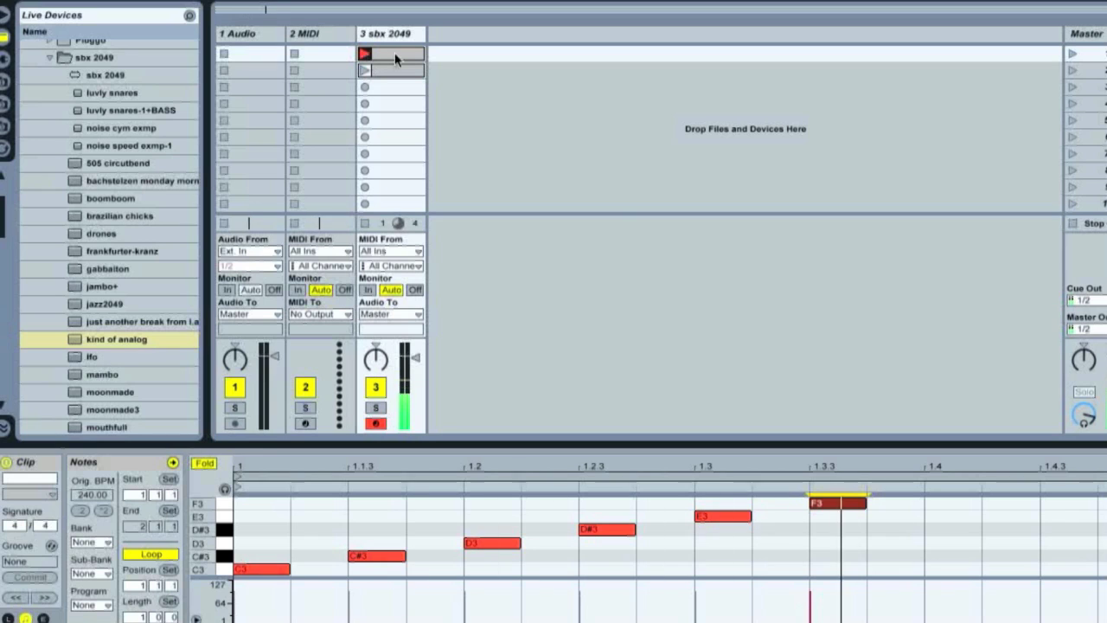
- Select clip slot 2 to show its repeating F3 pattern in the Clip View
left_click(412, 70)
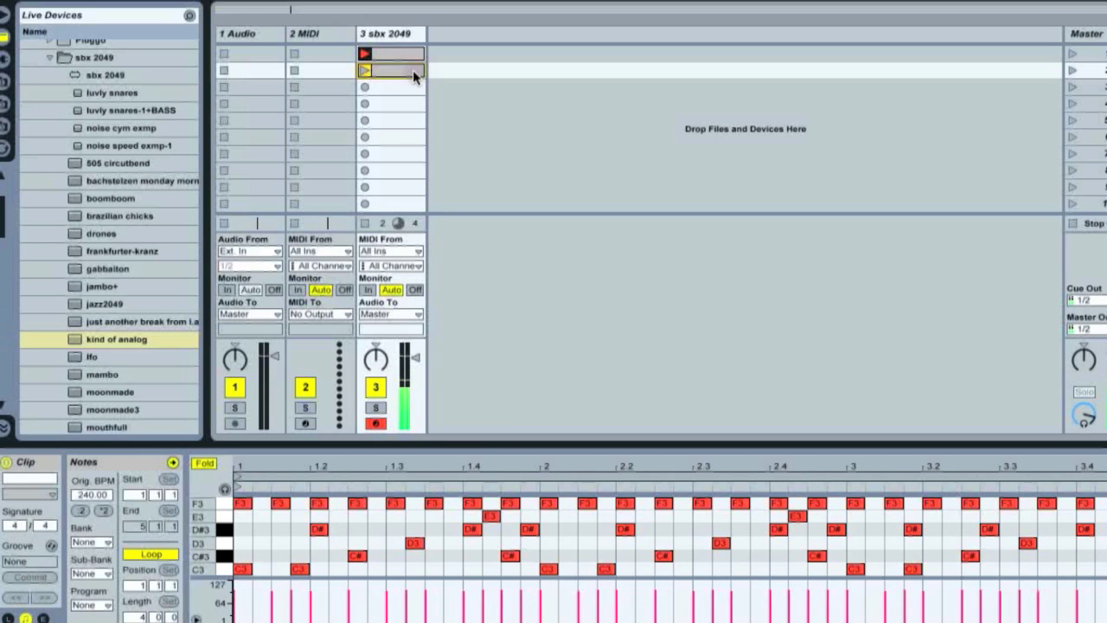